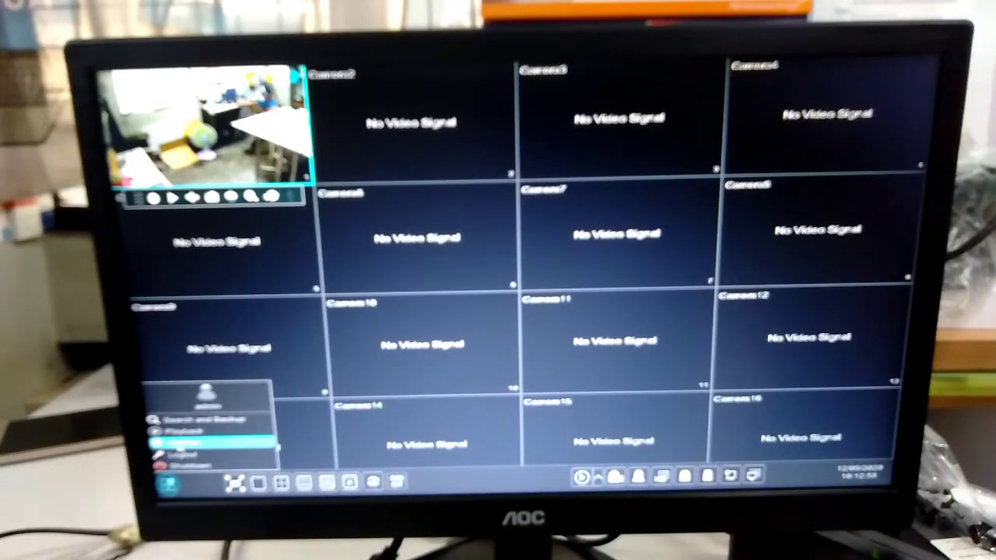
Step: Bring up the DVR's Network TCP/IP page showing static IP 192.168.1.200, gateway 192.168.1.1, DNS 8.8.8.8
left_click(187, 443)
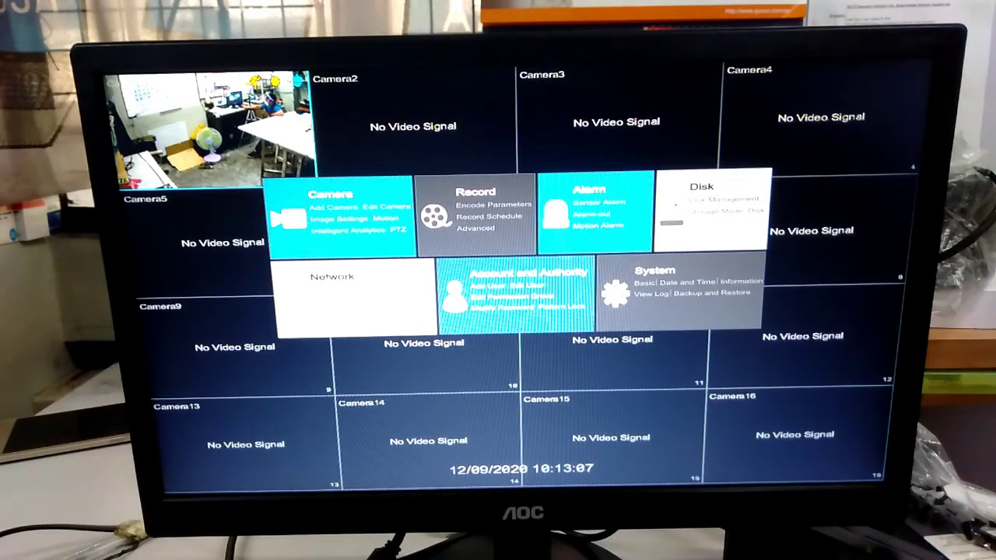
left_click(330, 280)
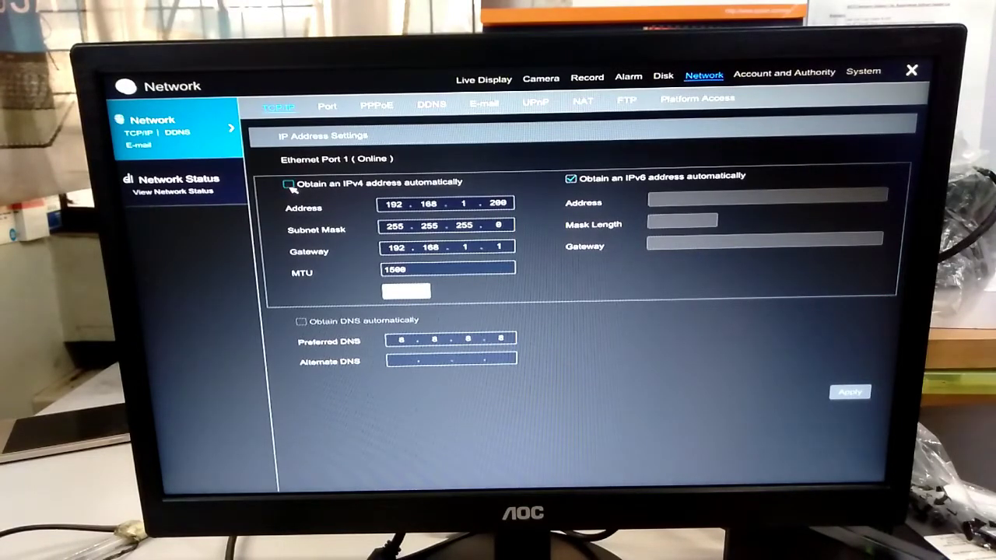
Step: Keep the DVR's manual IPv4 address 192.168.1.200, apply it, and exit the menus to live view
left_click(288, 185)
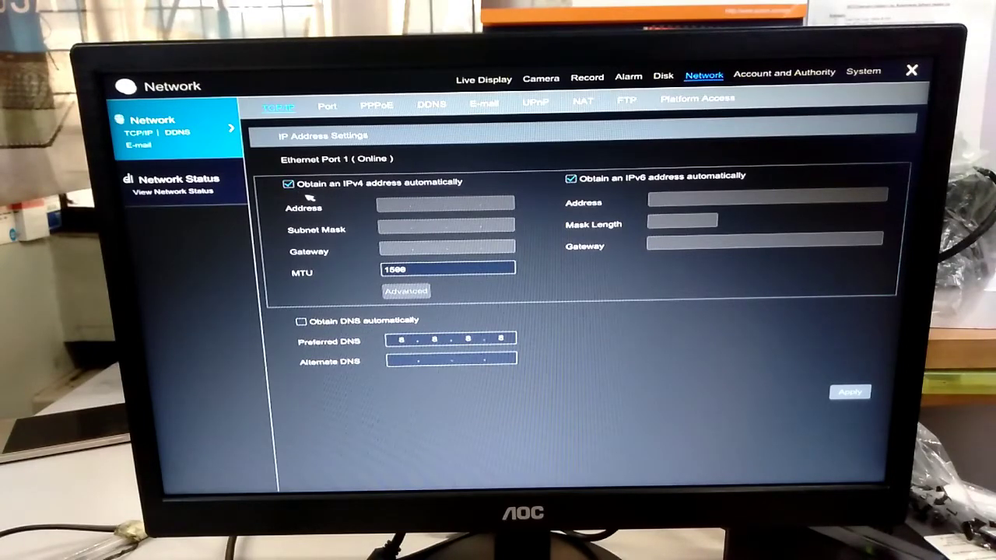
left_click(289, 184)
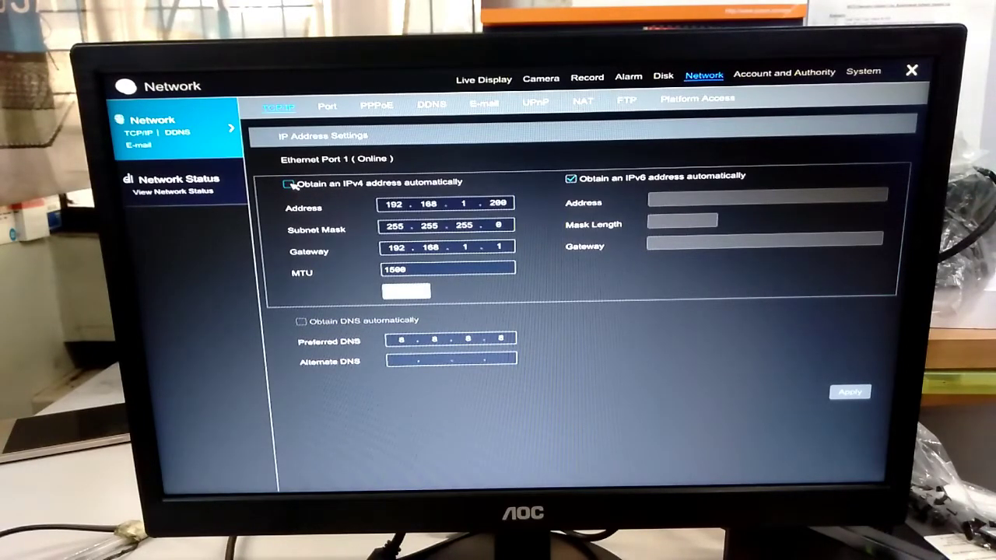
left_click(498, 205)
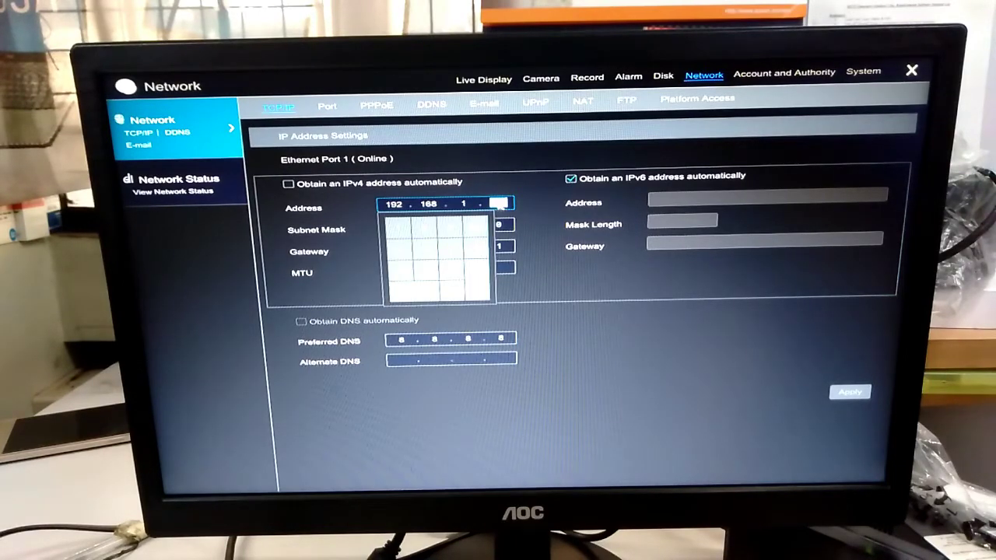
left_click(529, 210)
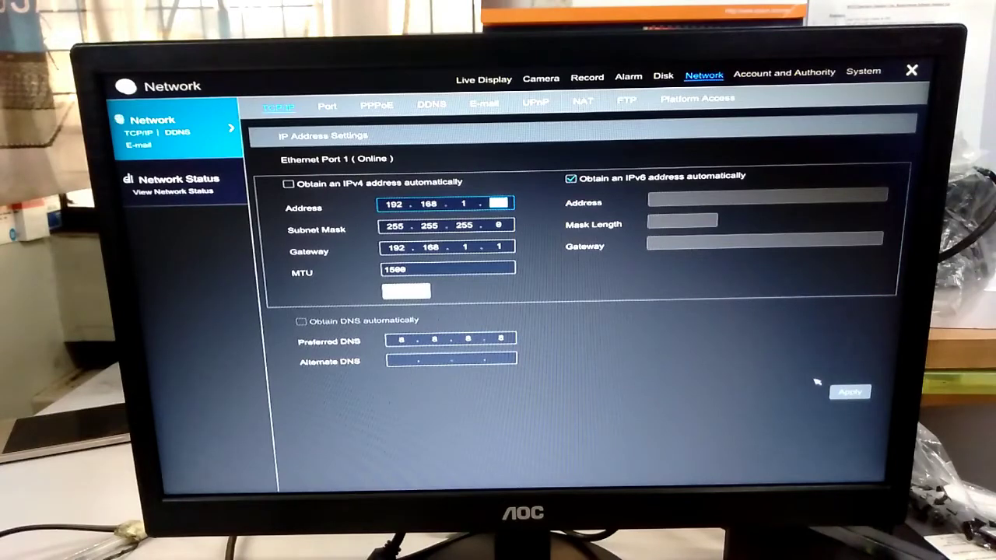
left_click(841, 391)
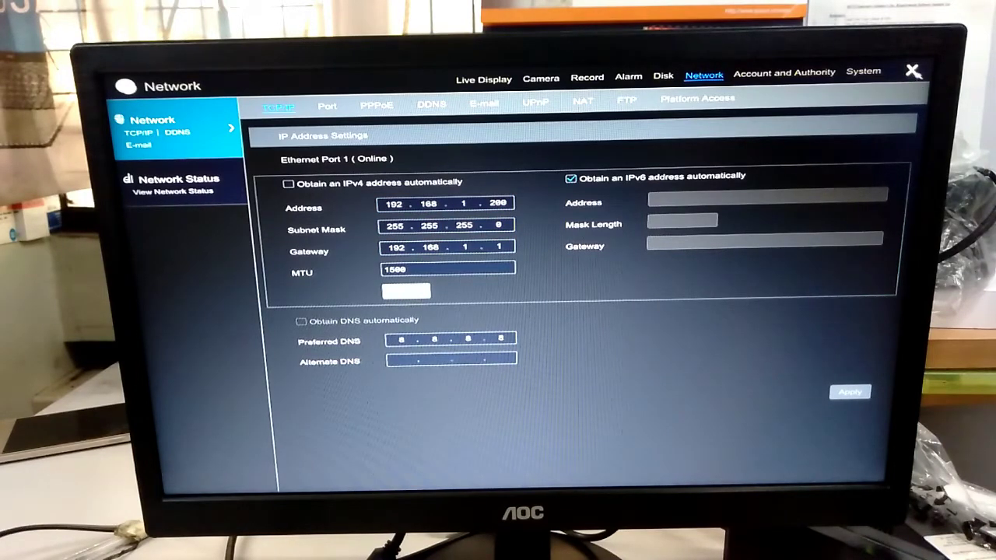
left_click(913, 70)
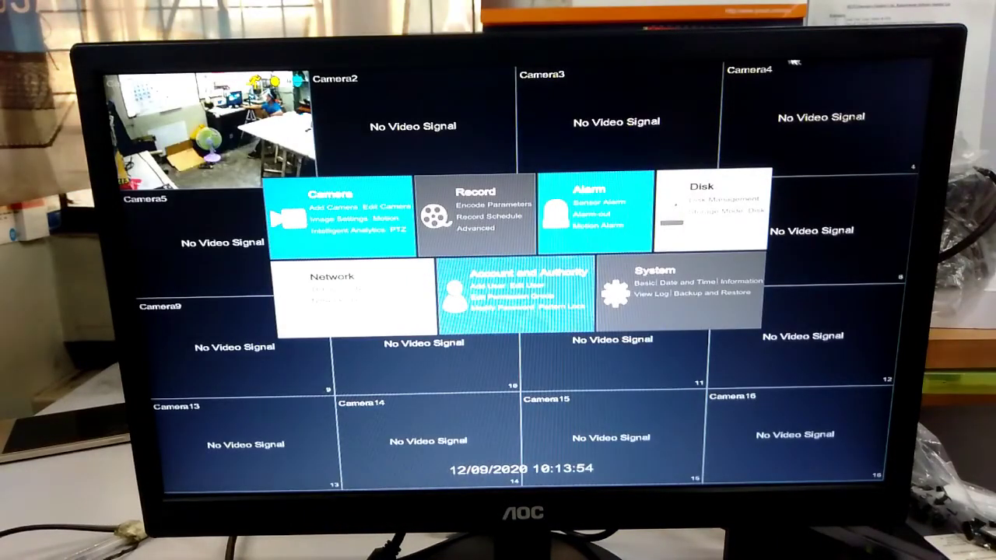
right_click(619, 145)
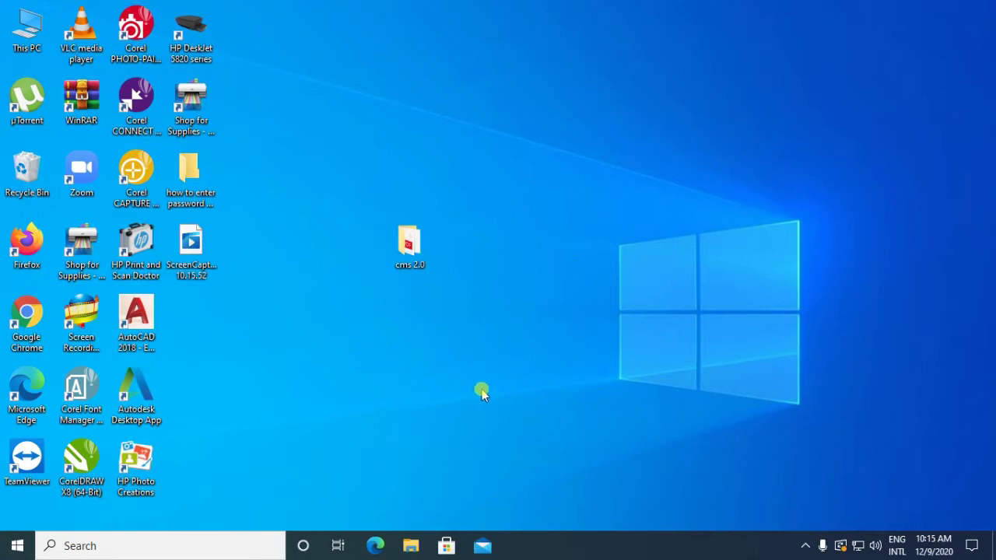
Step: Open the cms 2.0 folder from the desktop
left_click(413, 260)
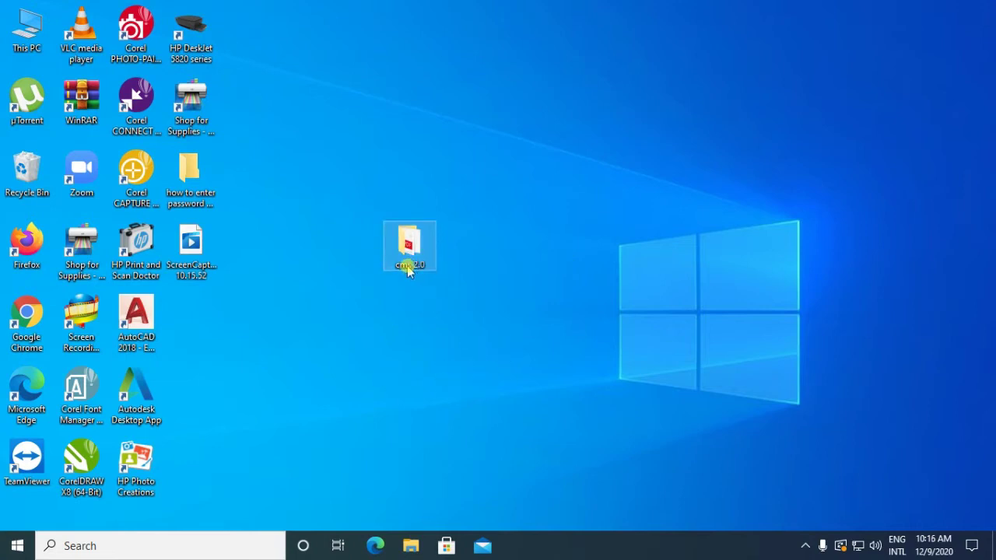
right_click(410, 265)
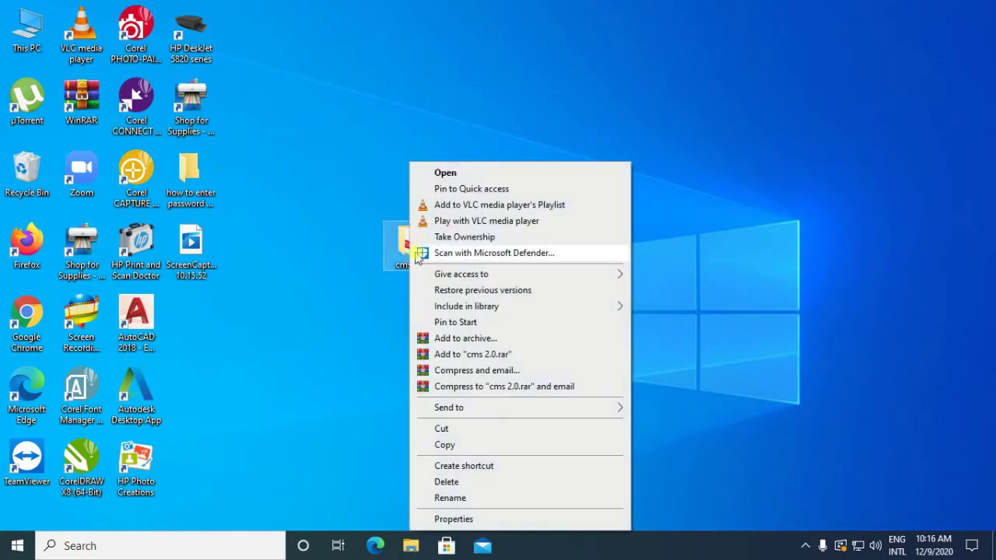
left_click(440, 179)
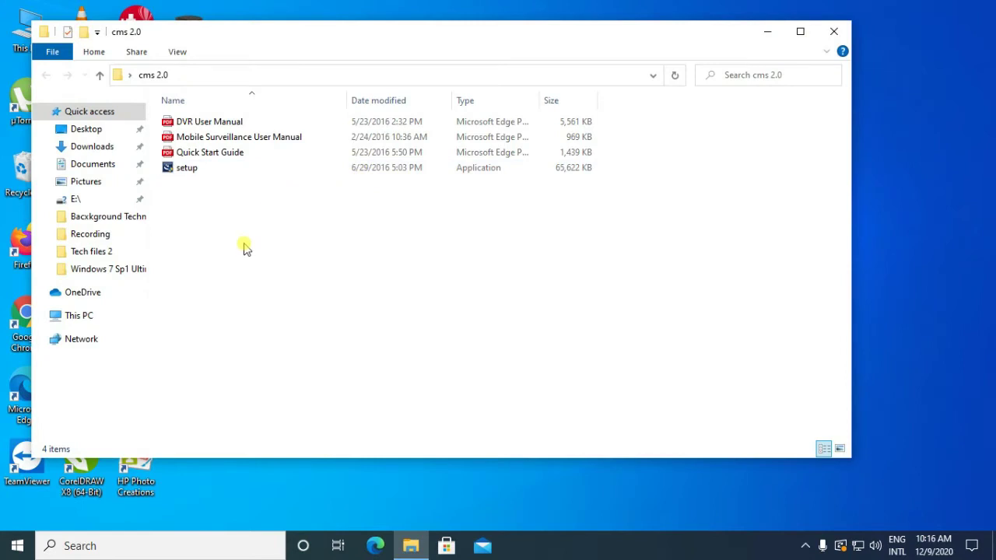
Step: Launch the folder's setup application to start the ControlCenter installation wizard
right_click(203, 175)
left_click(189, 169)
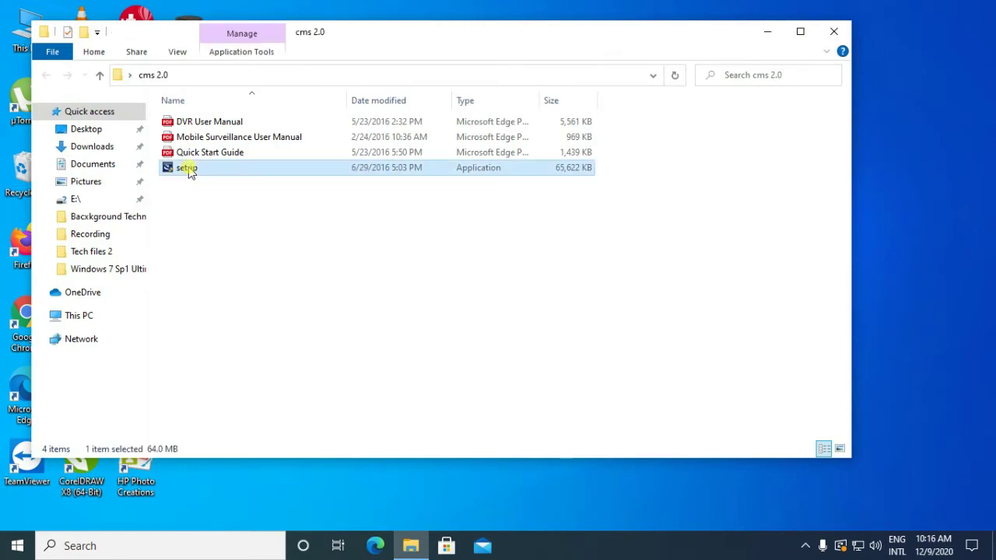
right_click(189, 171)
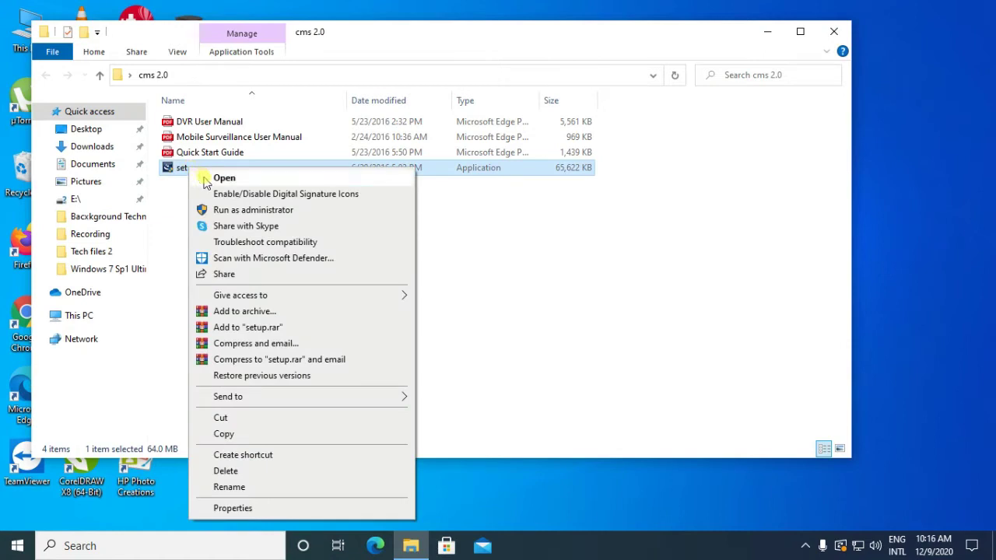
left_click(207, 179)
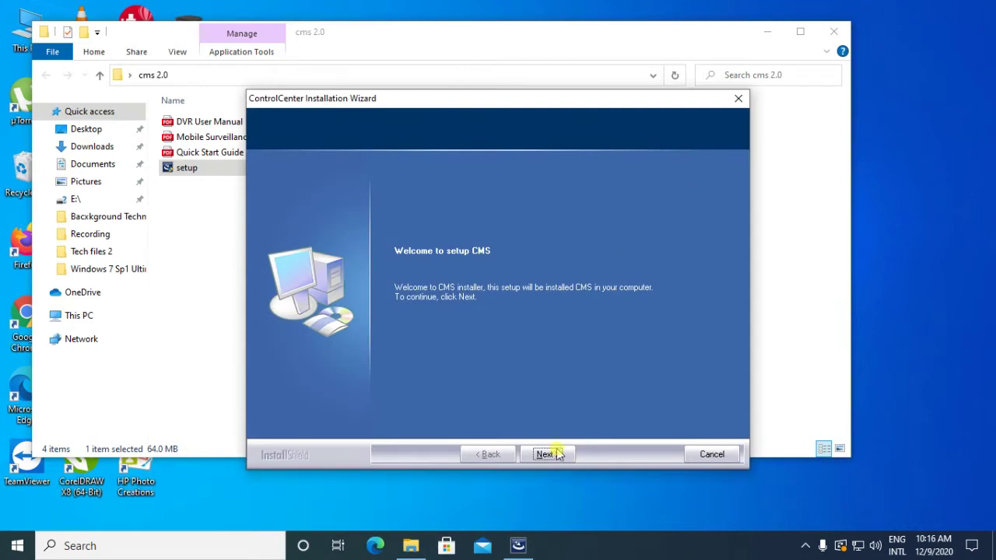
Step: Get past the welcome page and accept the CMS license agreement
left_click(547, 455)
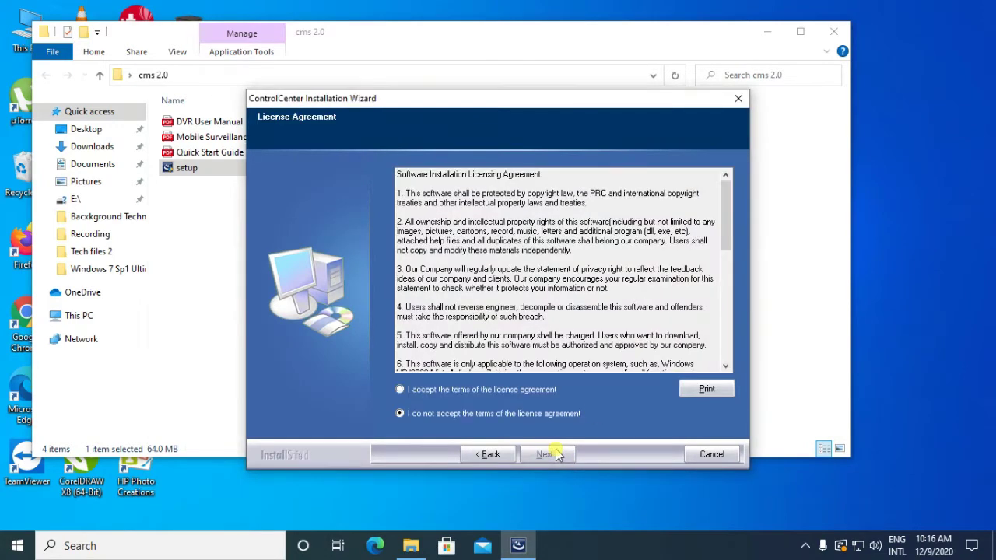
left_click(400, 389)
left_click(544, 458)
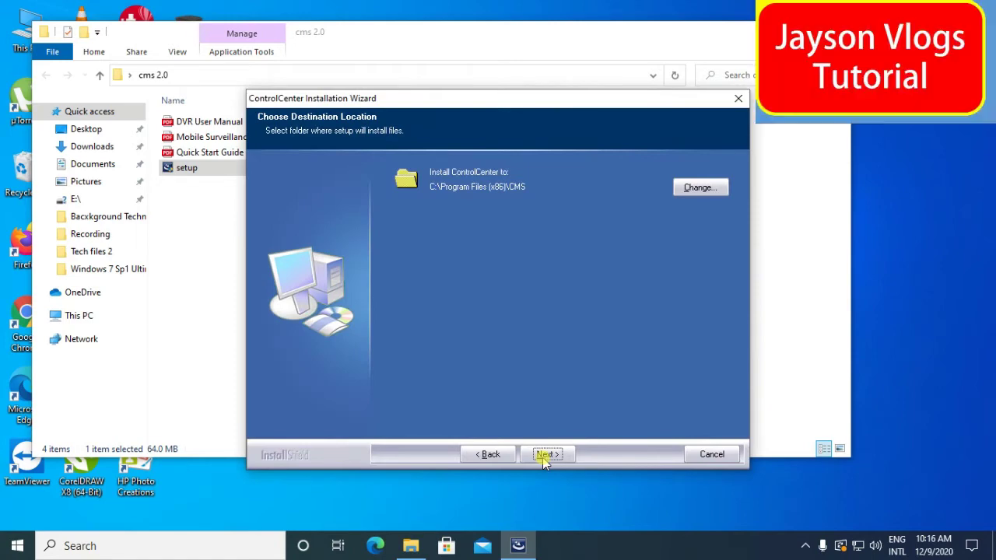
Step: Install to C:\Program Files (x86)\CMS with vcredist_x86, dismissing the Visual C++ error
left_click(547, 456)
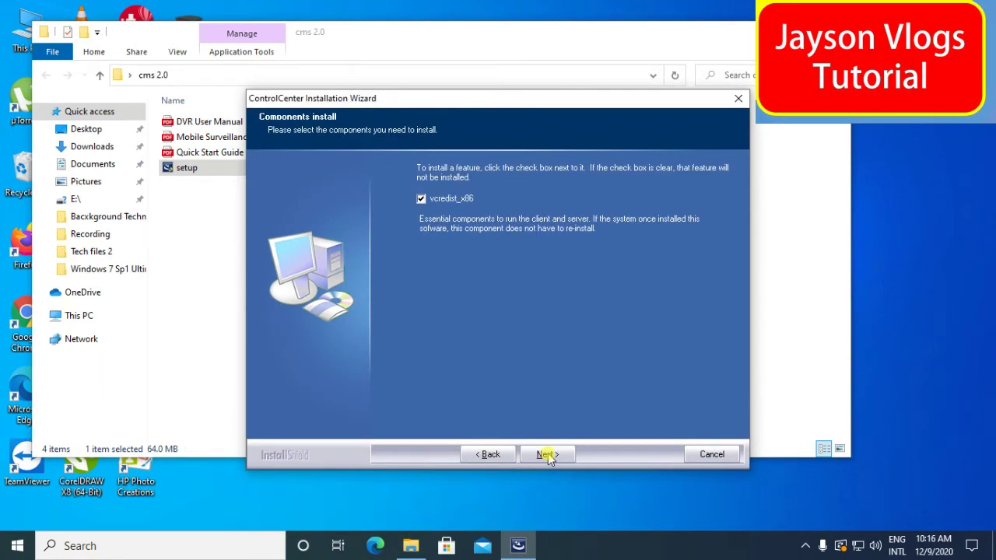
left_click(547, 455)
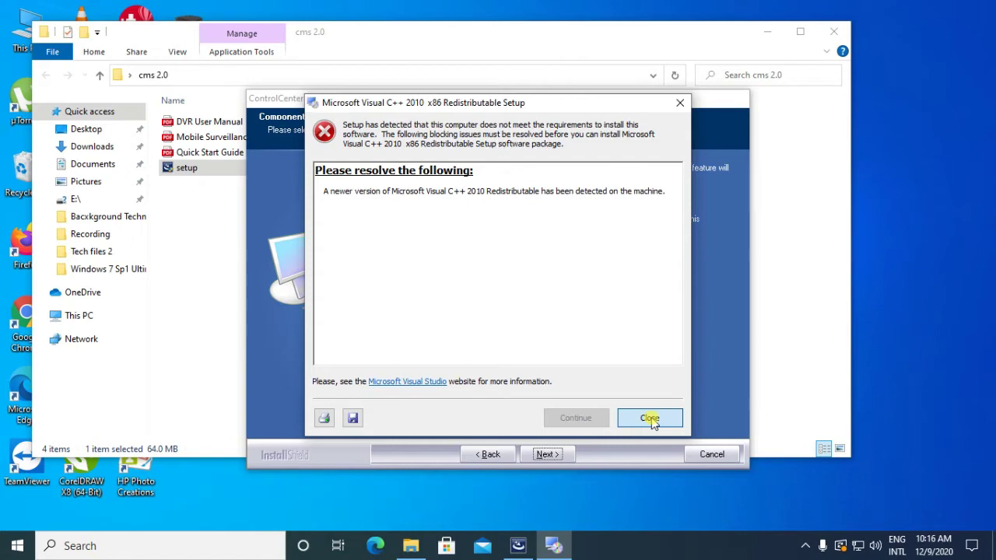
left_click(650, 419)
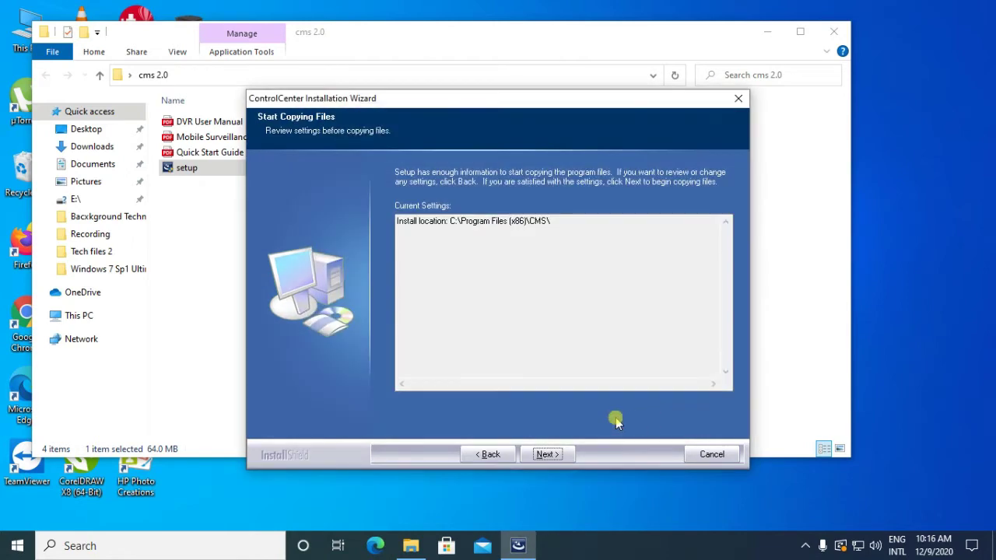
left_click(548, 455)
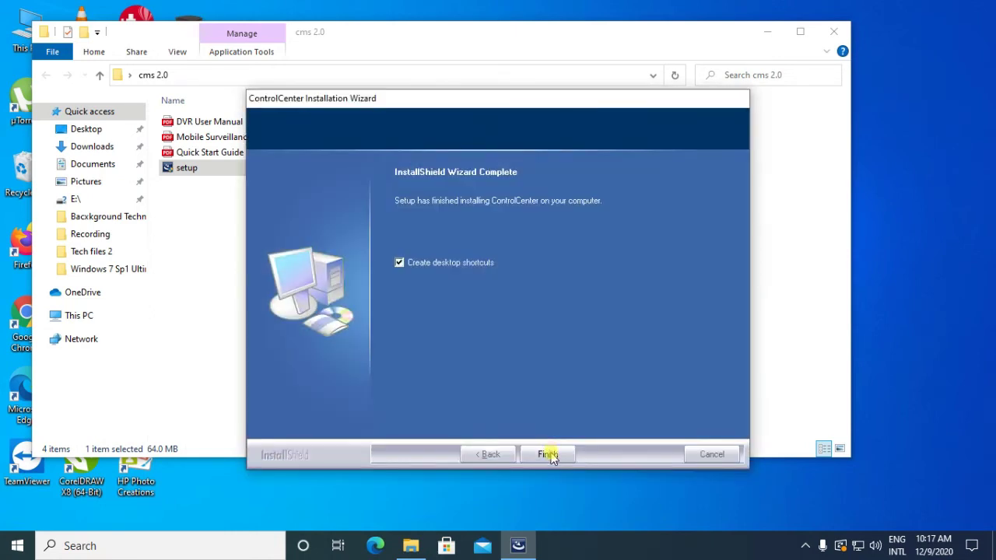
left_click(550, 454)
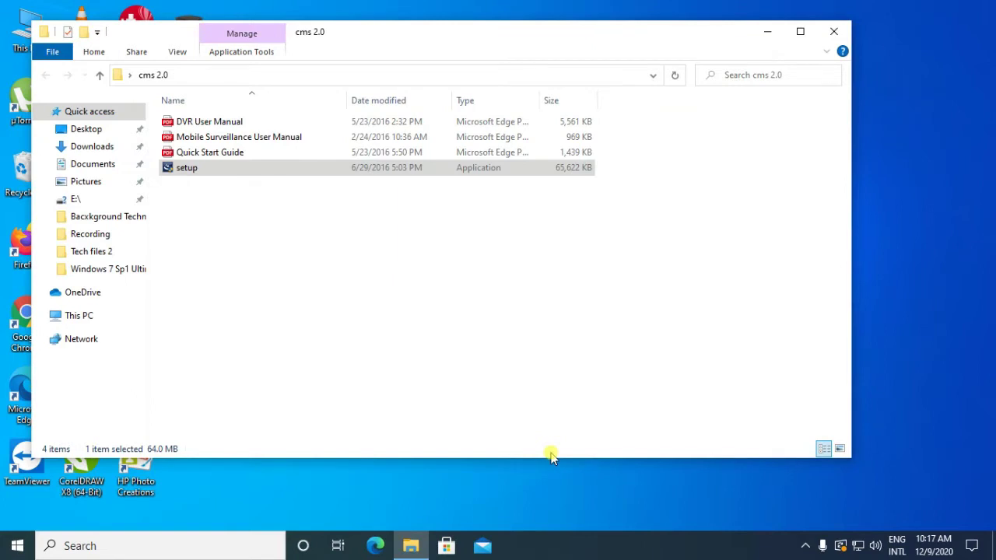
Step: Minimize the folder window and launch the CMS2.0 client from its desktop shortcut
left_click(769, 35)
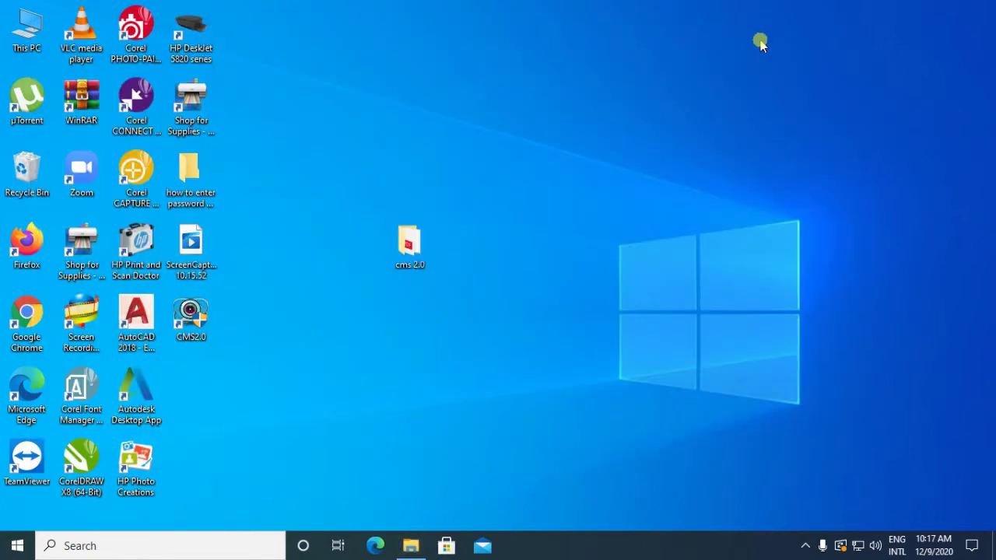
right_click(200, 325)
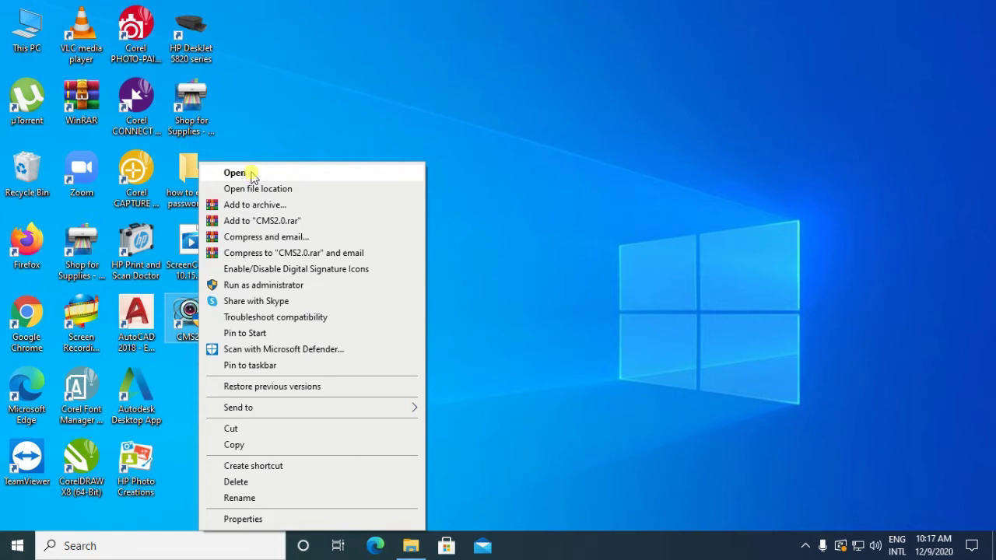
left_click(250, 174)
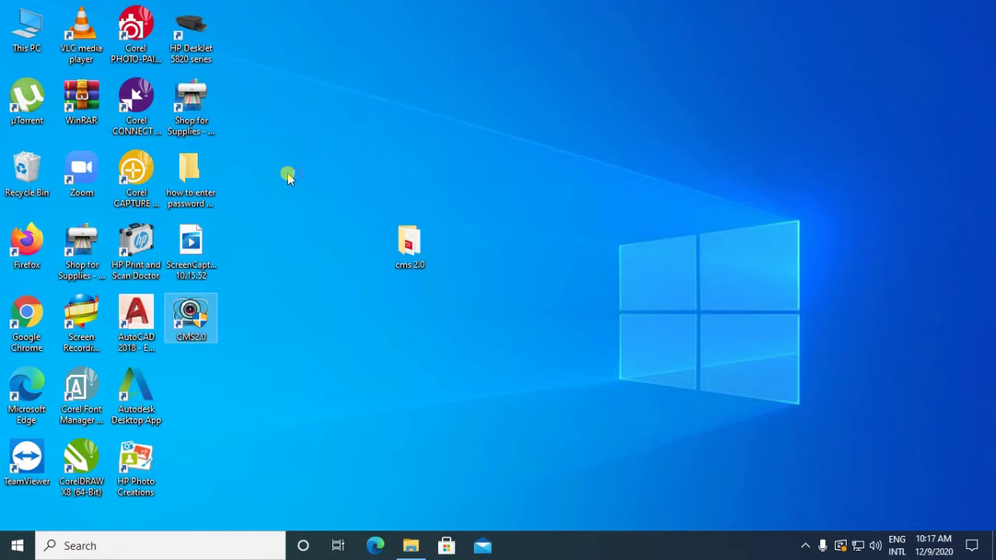
left_click(381, 375)
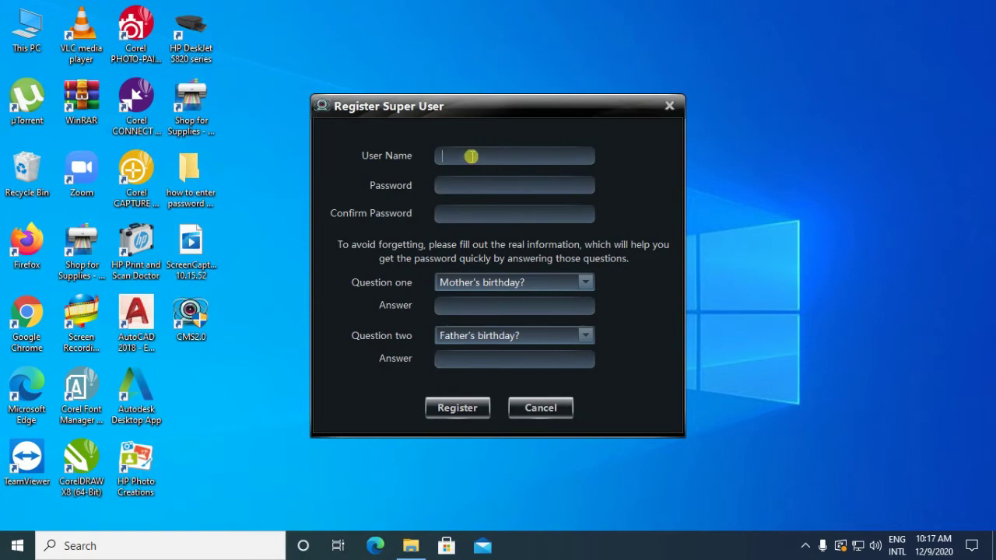
Step: Enter the super user name and password, and confirm the password
left_click(462, 212)
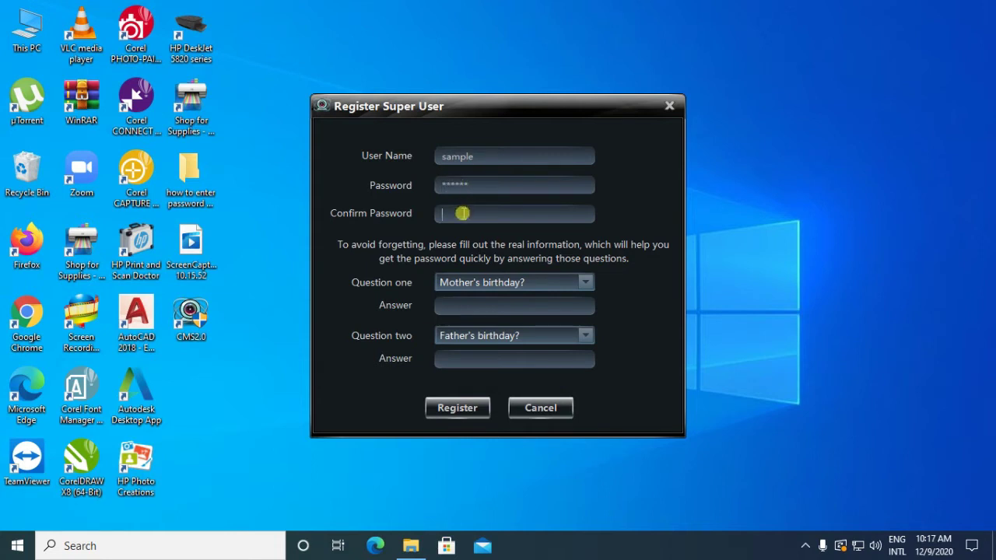
Step: Choose 'University student ID number' as the first security question and enter its answer
left_click(584, 285)
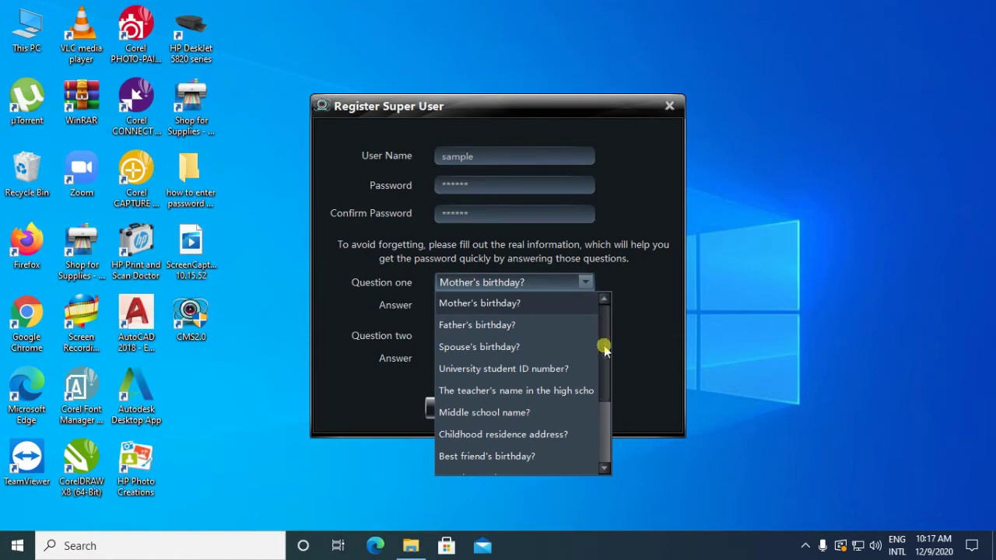
left_click(534, 368)
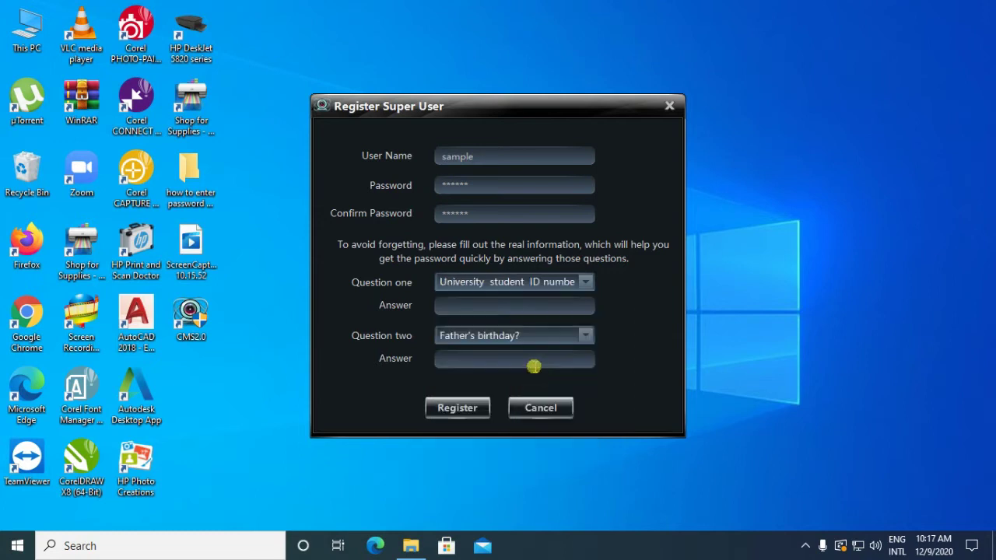
left_click(483, 308)
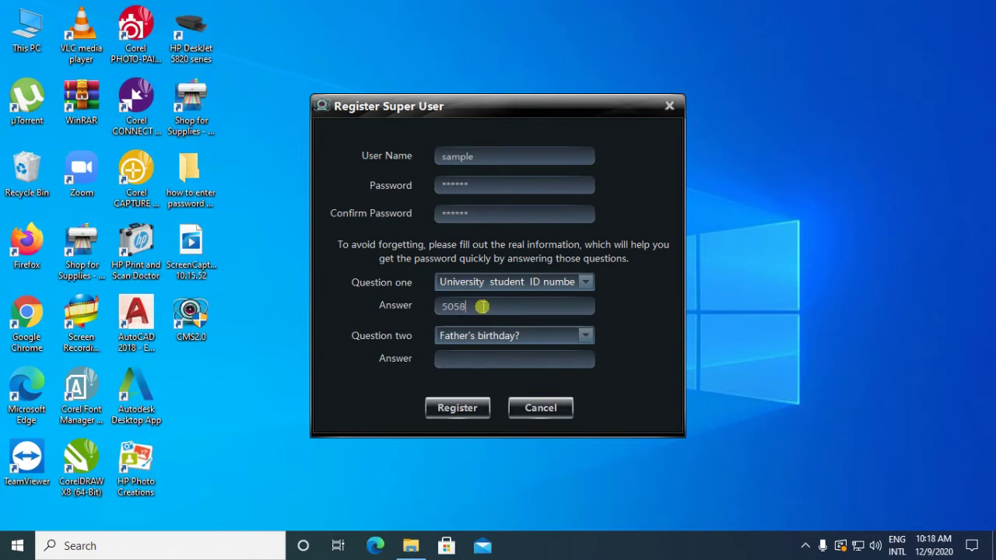
Step: Choose 'Middle school name' as the second security question, answer it, and register
left_click(583, 338)
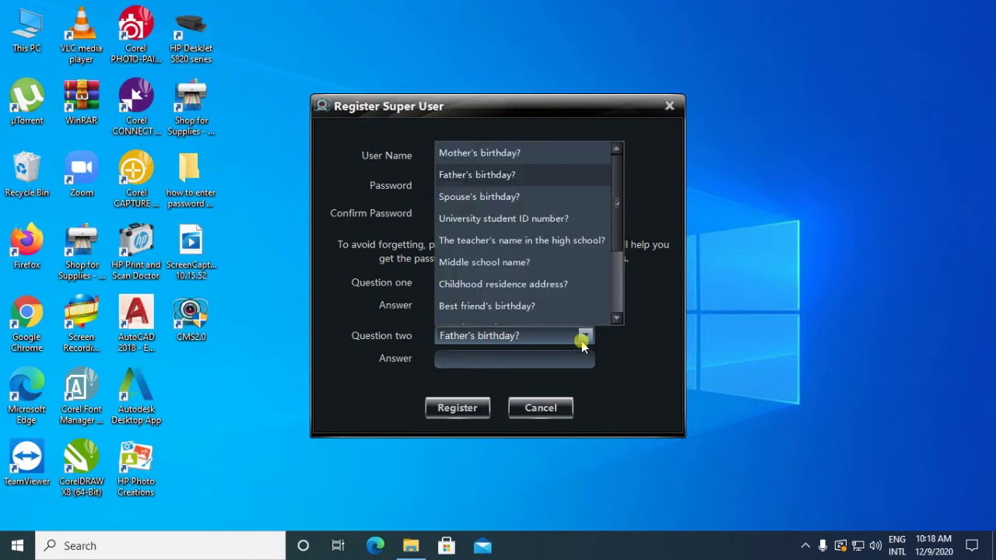
left_click(546, 269)
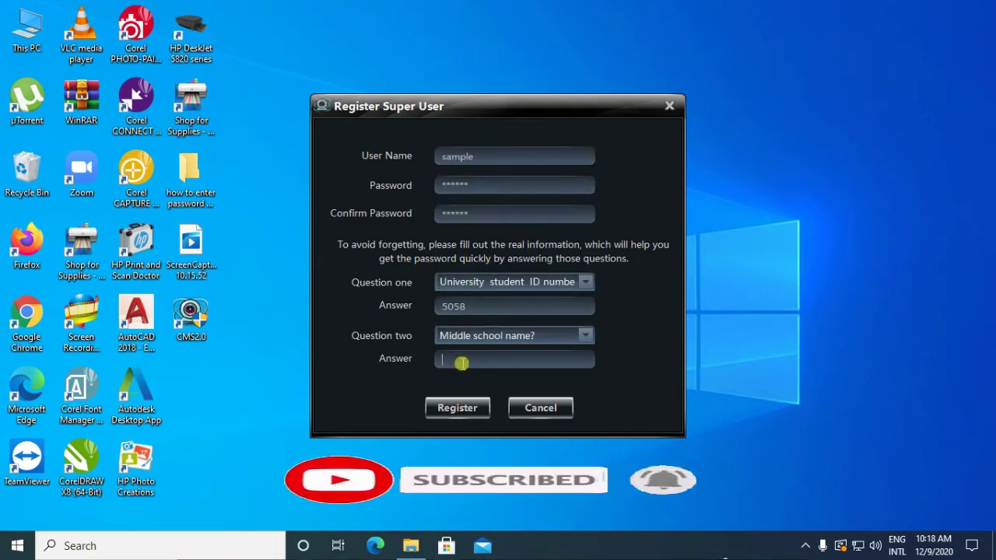
left_click(461, 364)
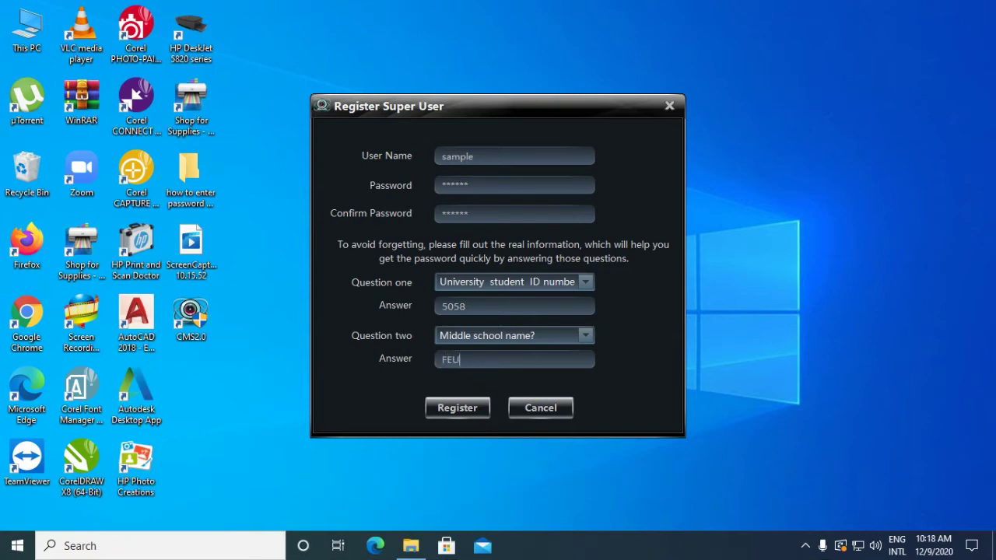
left_click(459, 408)
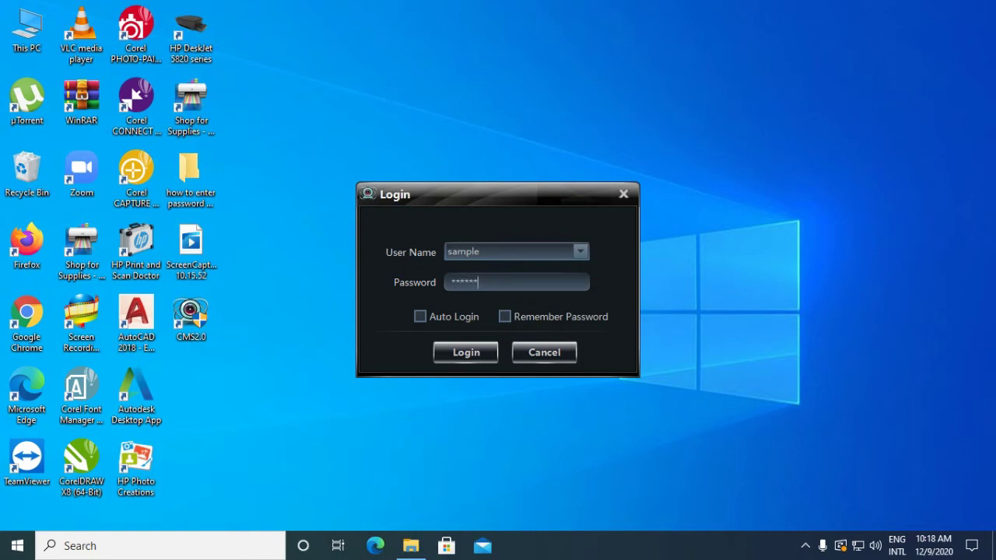
Step: Log in and set drive C: as the system recording partition
left_click(466, 353)
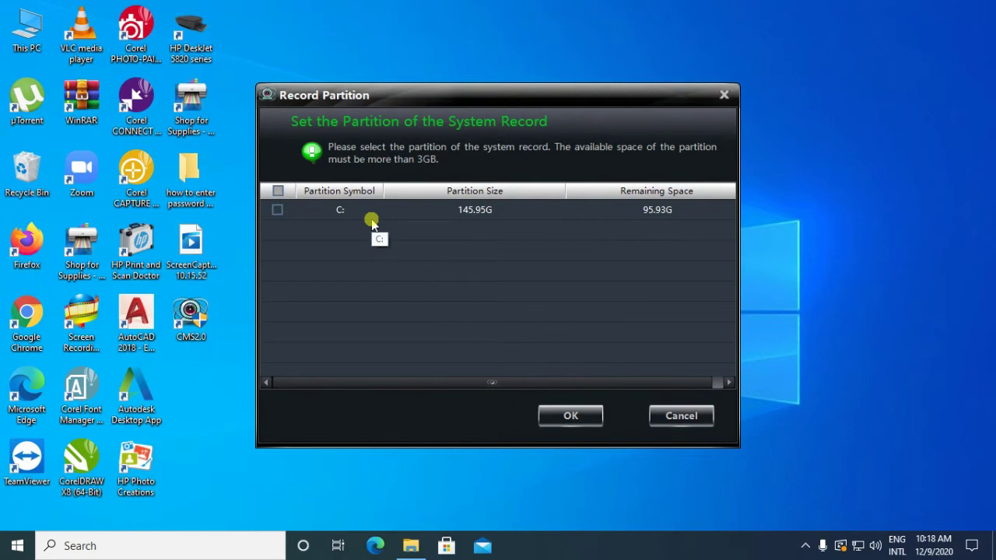
left_click(278, 211)
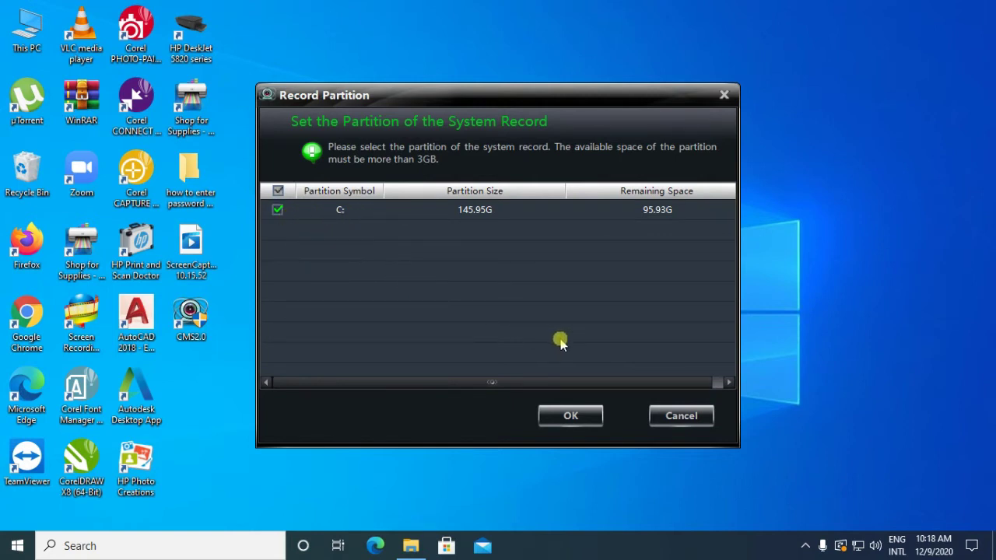
left_click(562, 418)
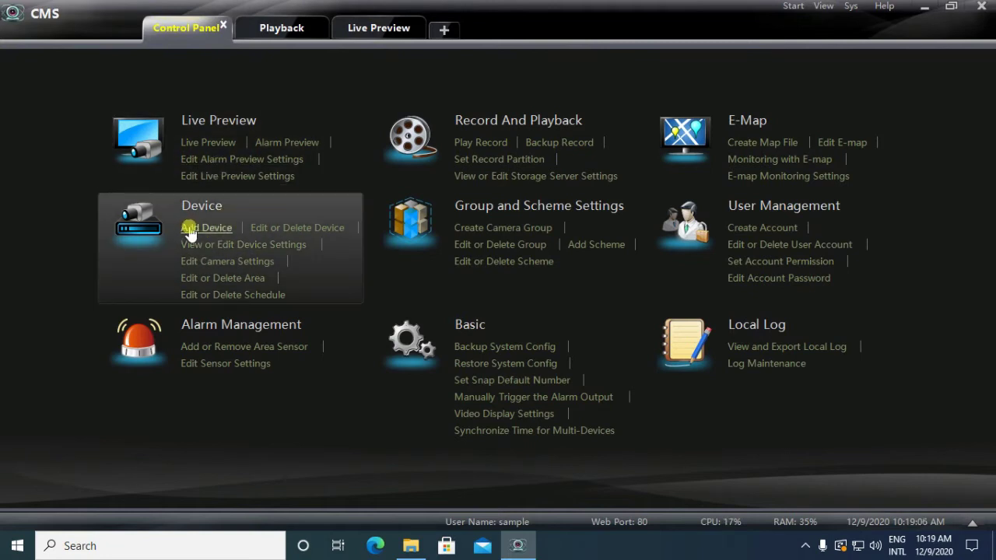
Step: Open the Add Device window listing discovered devices 192.168.1.123 and 192.168.1.200
left_click(190, 228)
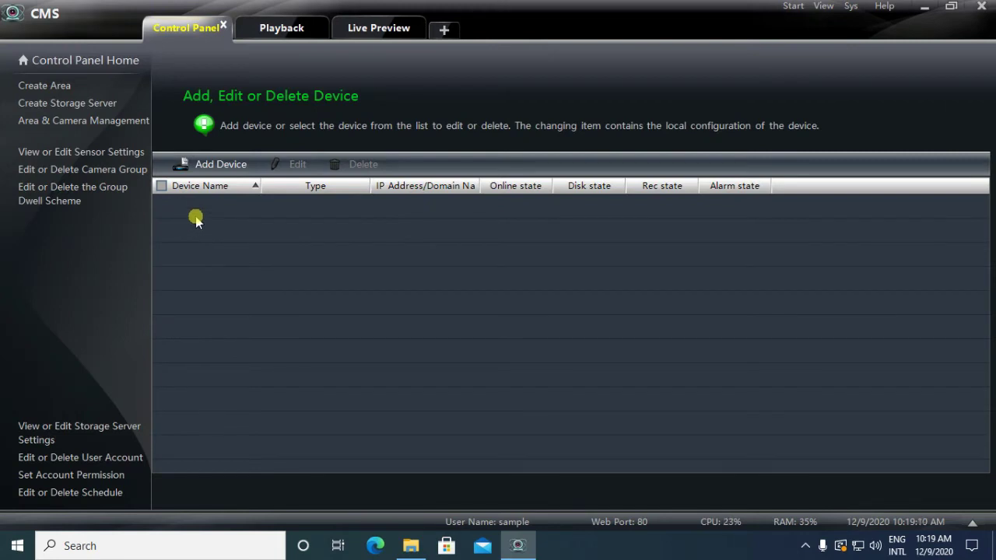
left_click(219, 166)
left_click(220, 166)
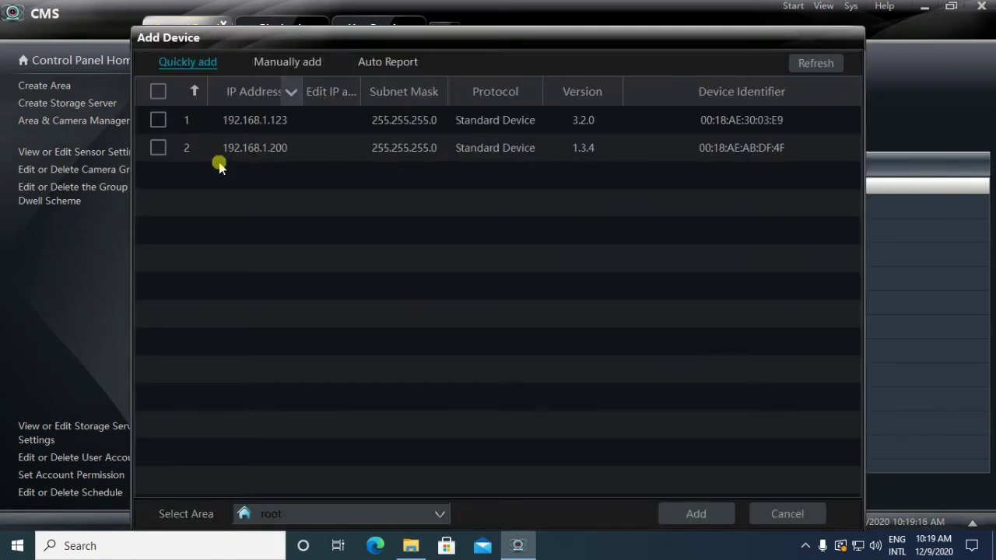
Step: Tick the 192.168.1.200 NVR in the quick-add list and add it under root
left_click(218, 161)
left_click(266, 68)
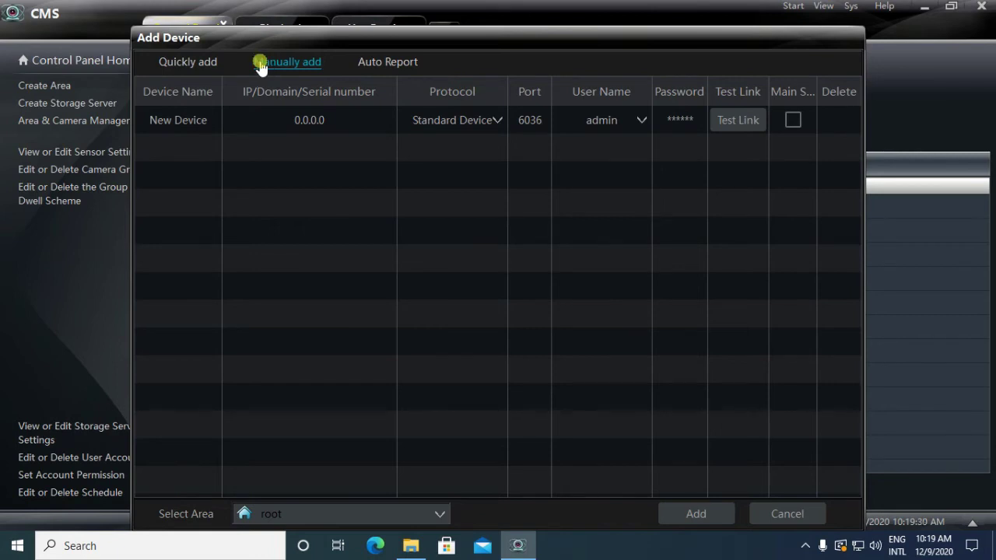
left_click(201, 65)
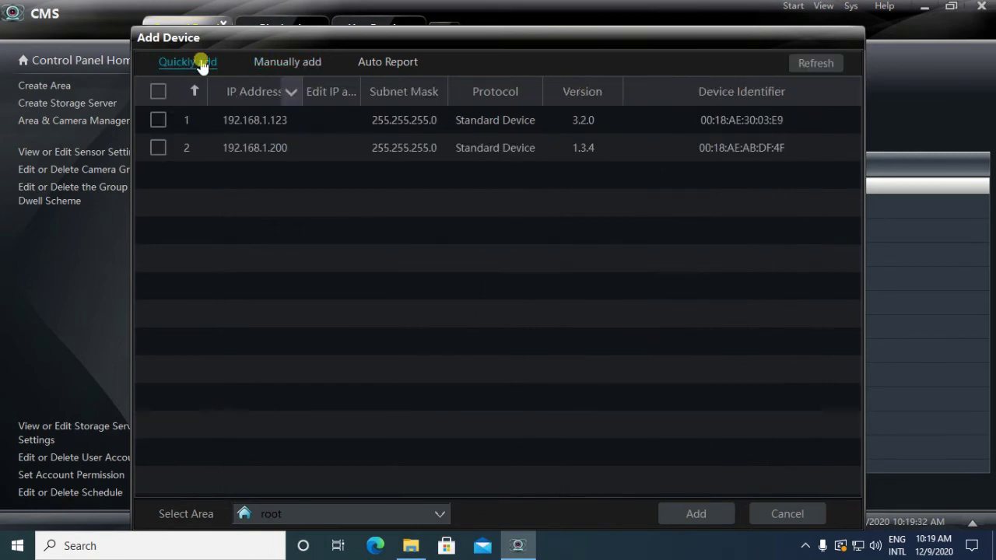
left_click(213, 144)
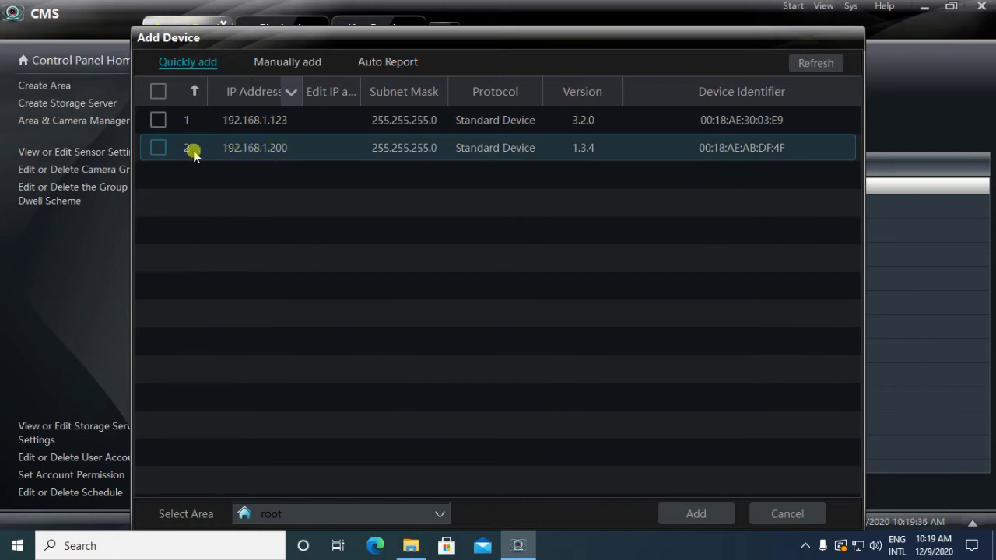
left_click(162, 148)
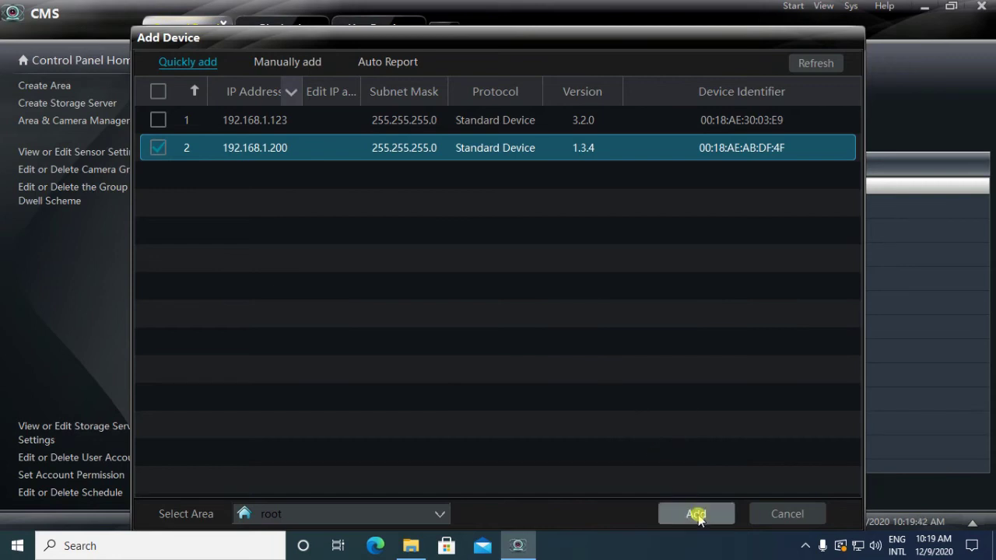
left_click(697, 514)
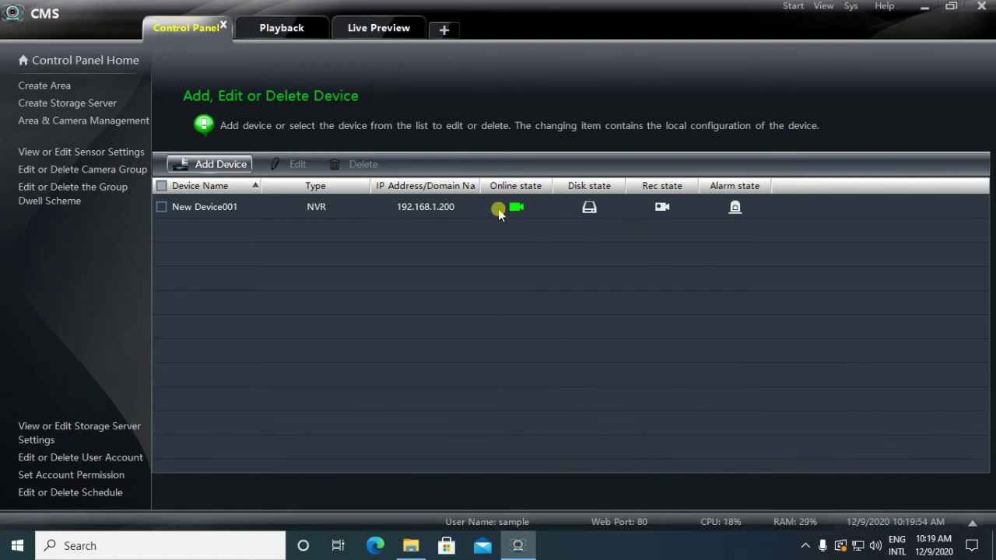
Step: Switch to Live Preview and expand root to list New Device001_Camera1 through Camera16
left_click(358, 29)
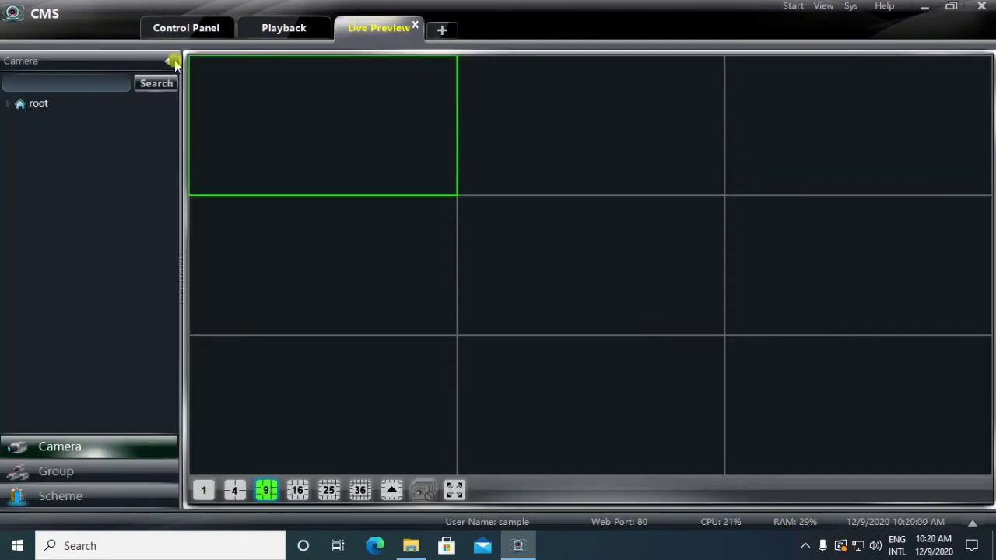
left_click(11, 109)
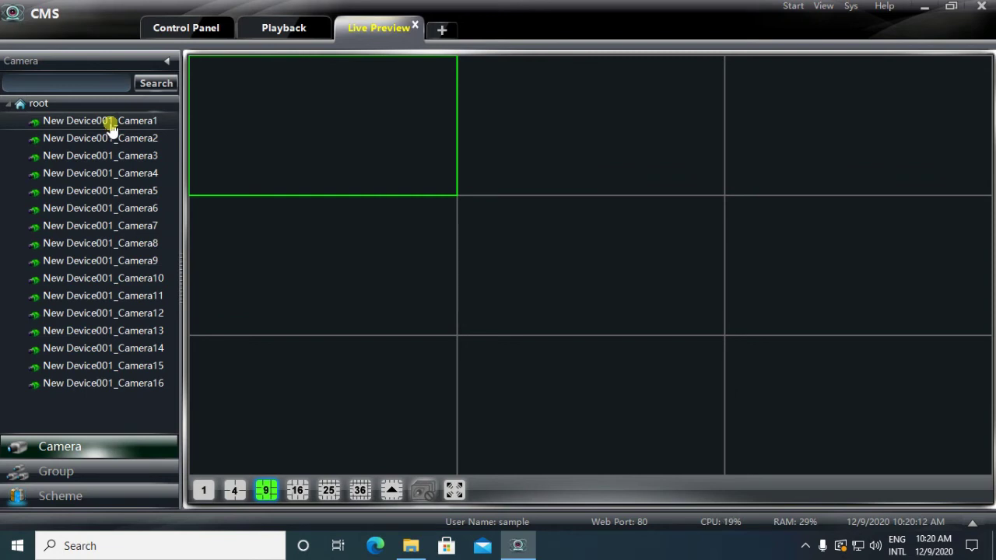
Step: Load Camera1–Camera3 into the first panes and switch the preview to a 16-pane layout
left_click_drag(110, 128, 234, 122)
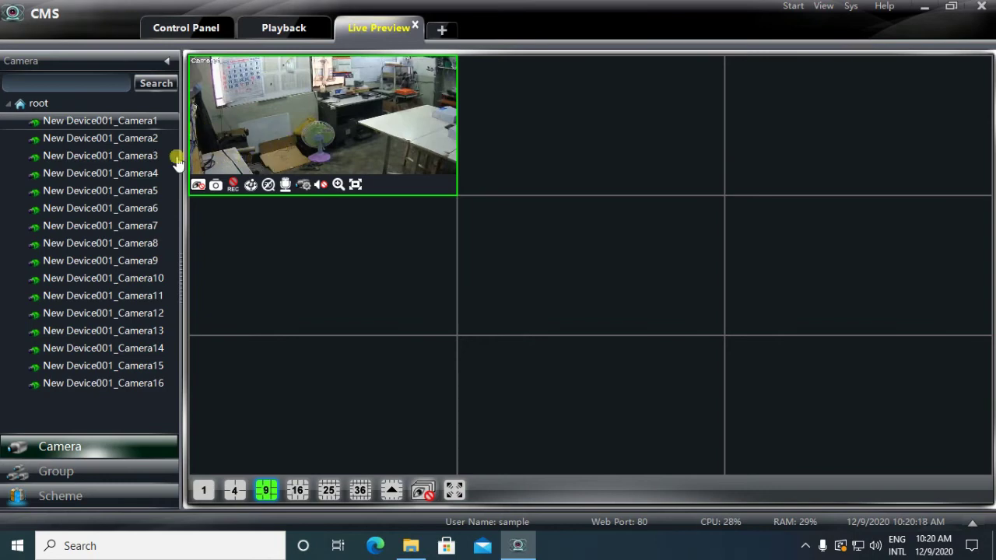
left_click_drag(138, 137, 506, 147)
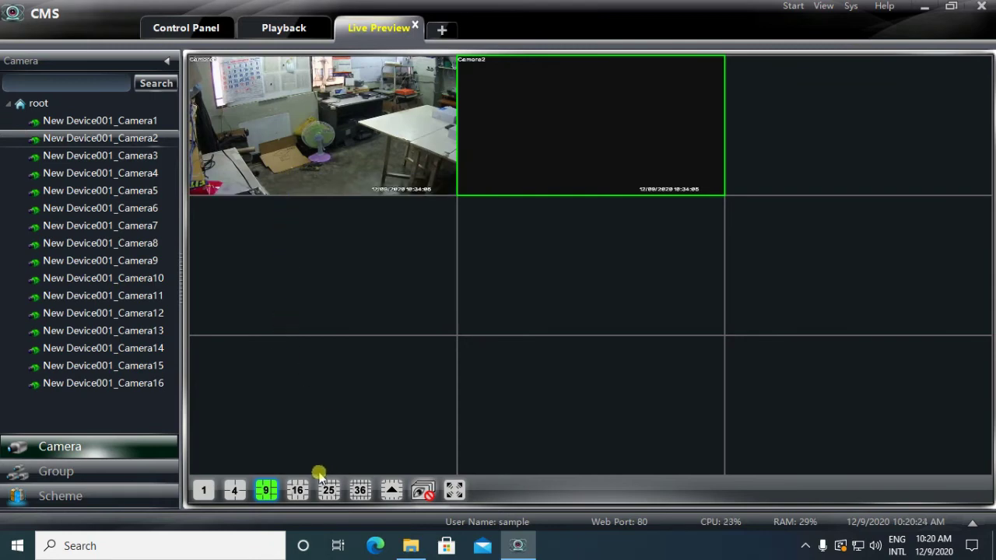
left_click(298, 490)
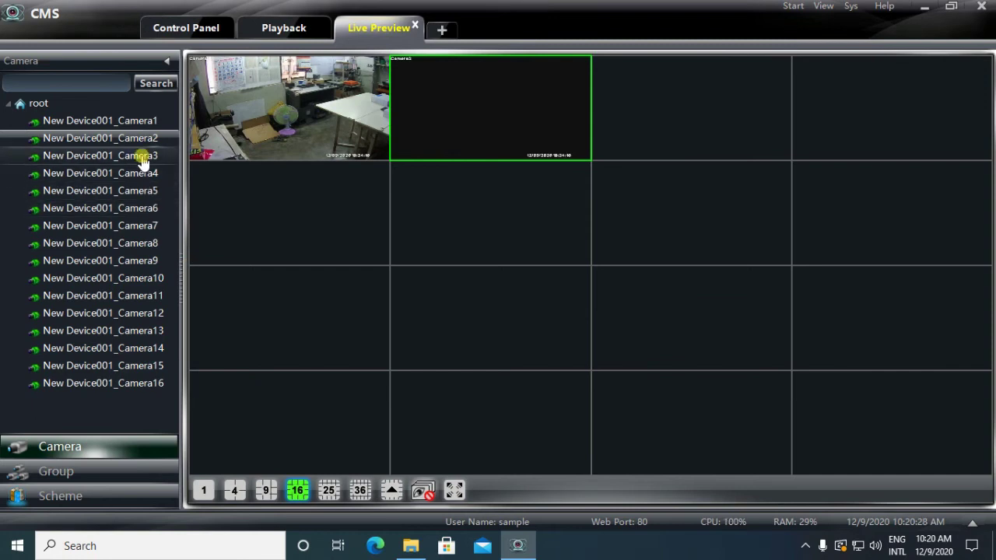
left_click_drag(142, 156, 681, 110)
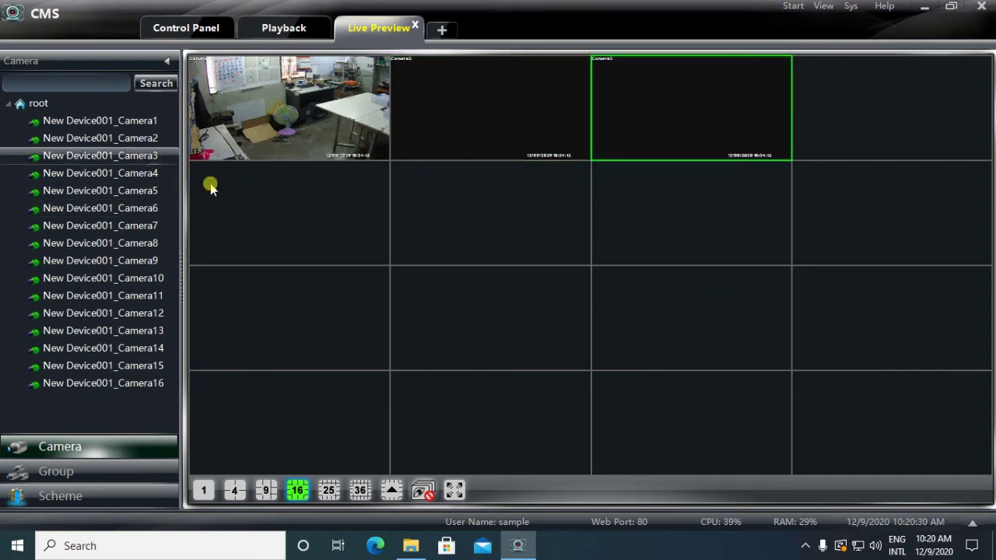
Step: Place New Device001_Camera4 through Camera8 into panes 4–8 of the grid
left_click_drag(175, 179, 911, 116)
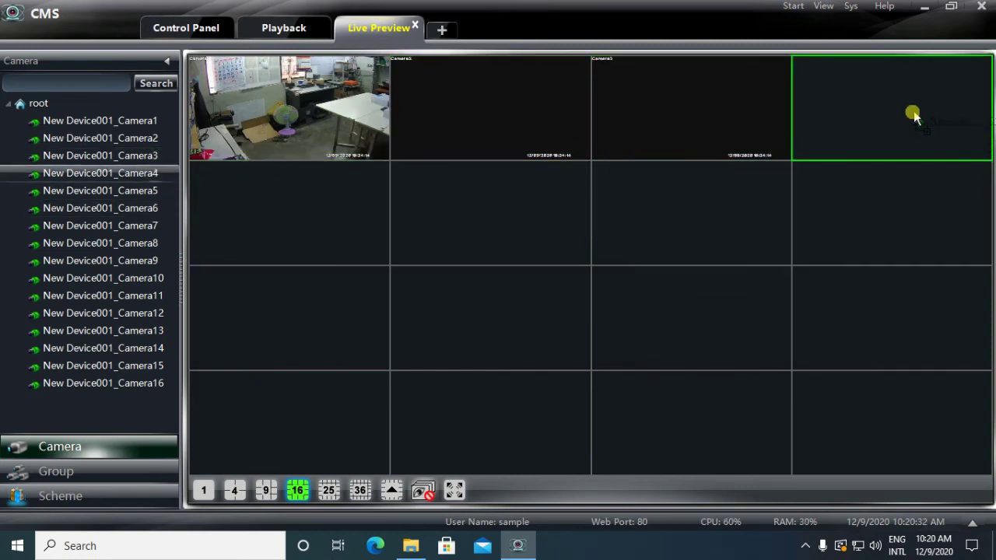
left_click_drag(100, 192, 233, 207)
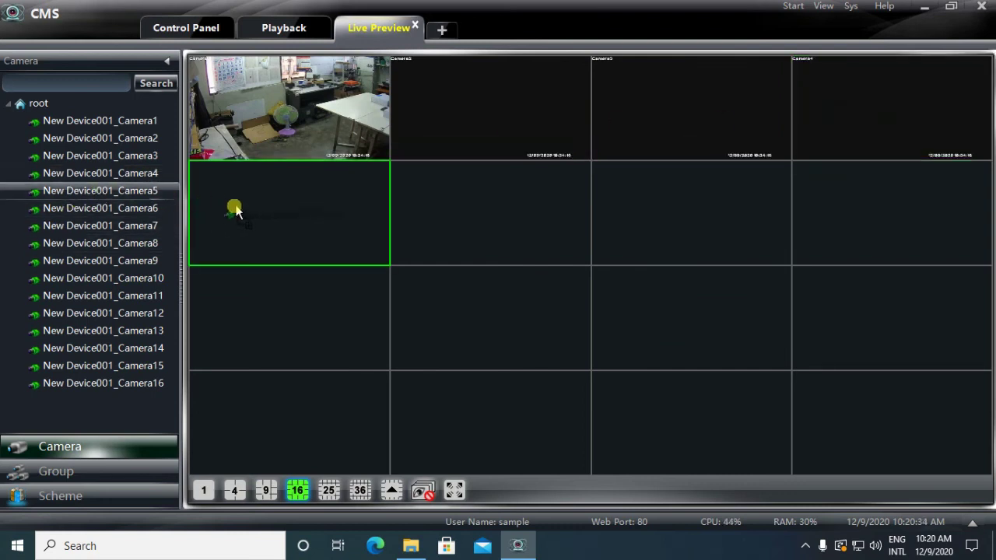
left_click_drag(138, 208, 457, 228)
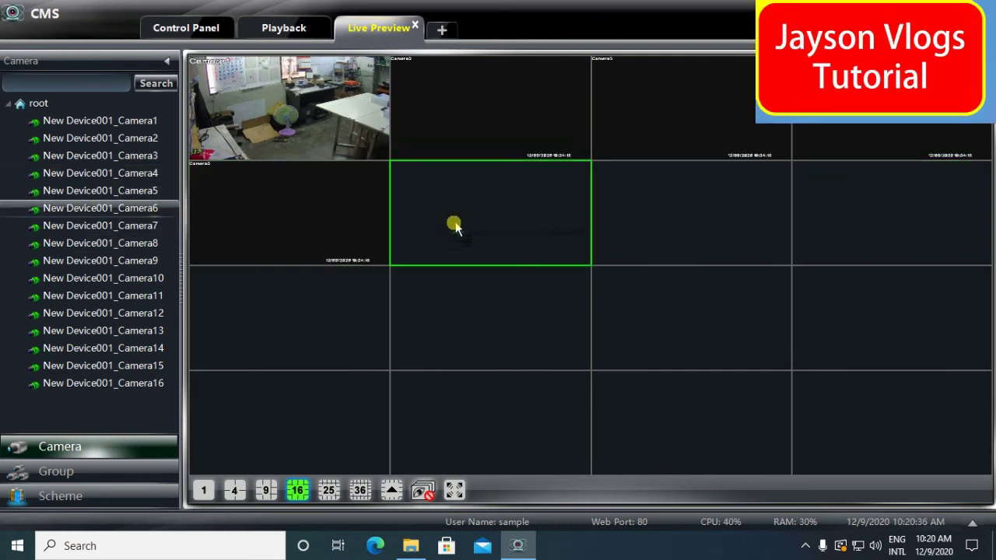
left_click_drag(133, 231, 658, 231)
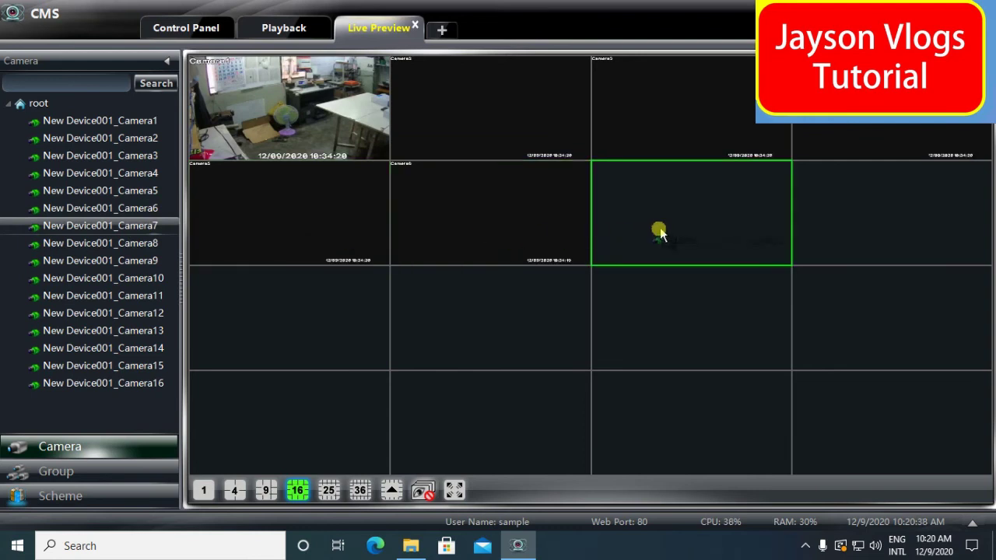
left_click_drag(142, 245, 778, 229)
Step: Place Camera9 through Camera16 into panes 9–16, filling the bottom two rows
left_click_drag(166, 266, 234, 322)
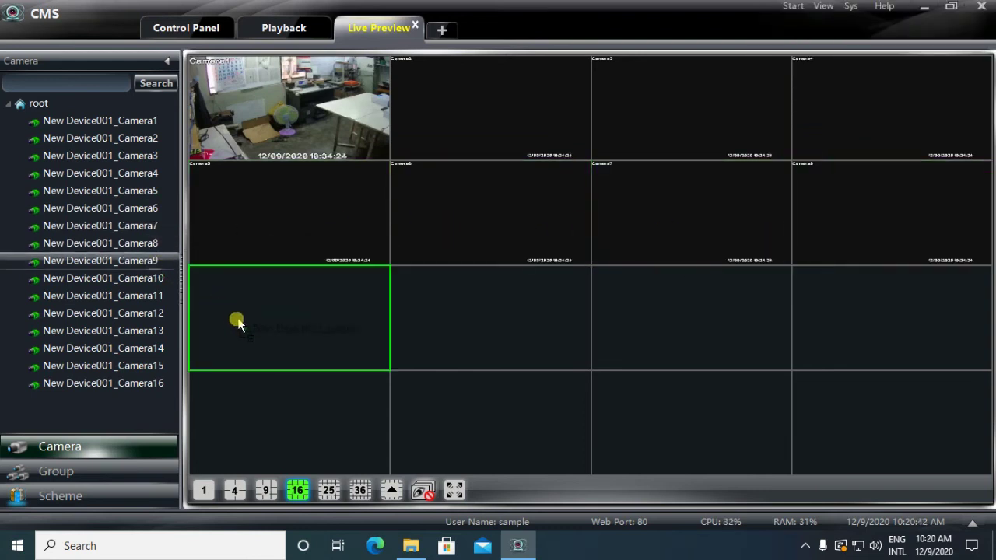
left_click_drag(147, 280, 469, 304)
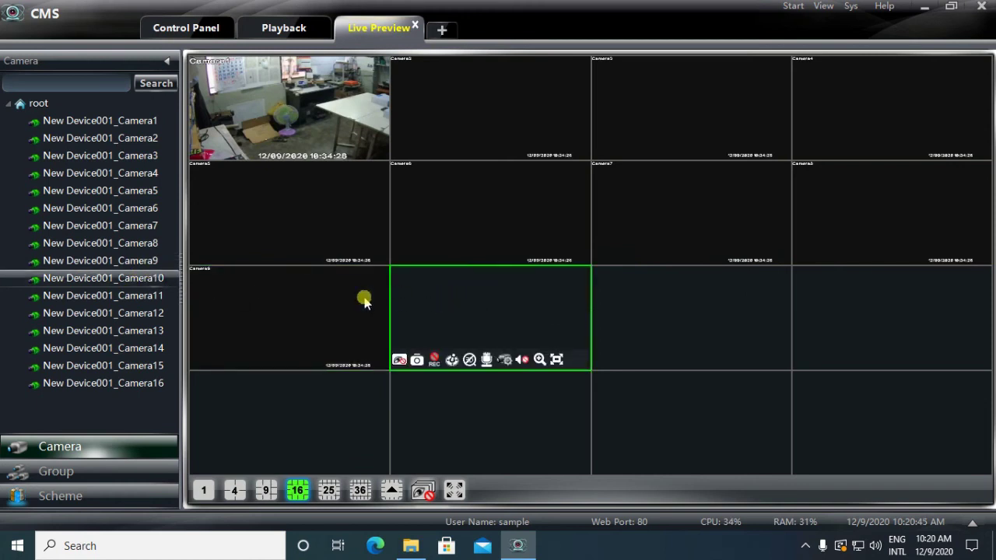
left_click_drag(142, 294, 607, 331)
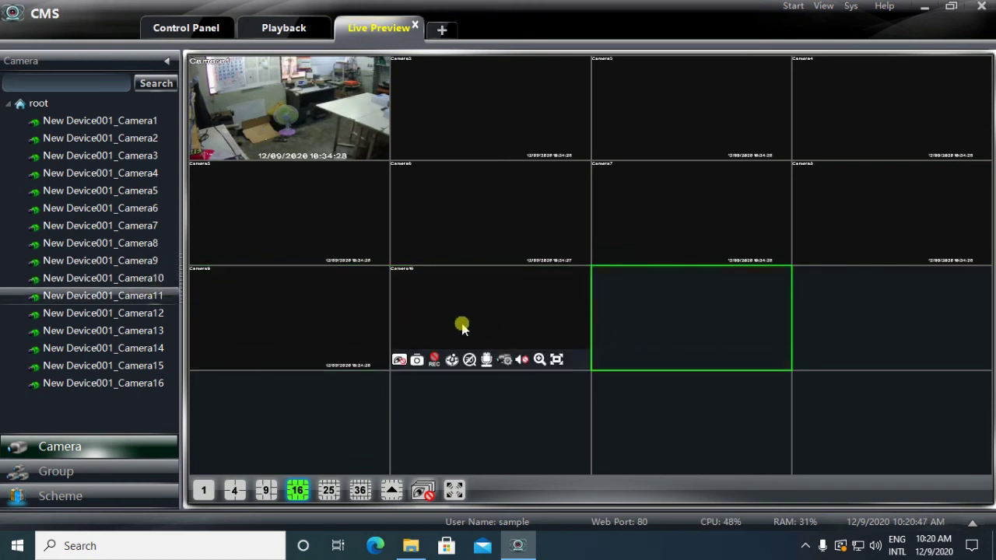
left_click_drag(152, 313, 828, 322)
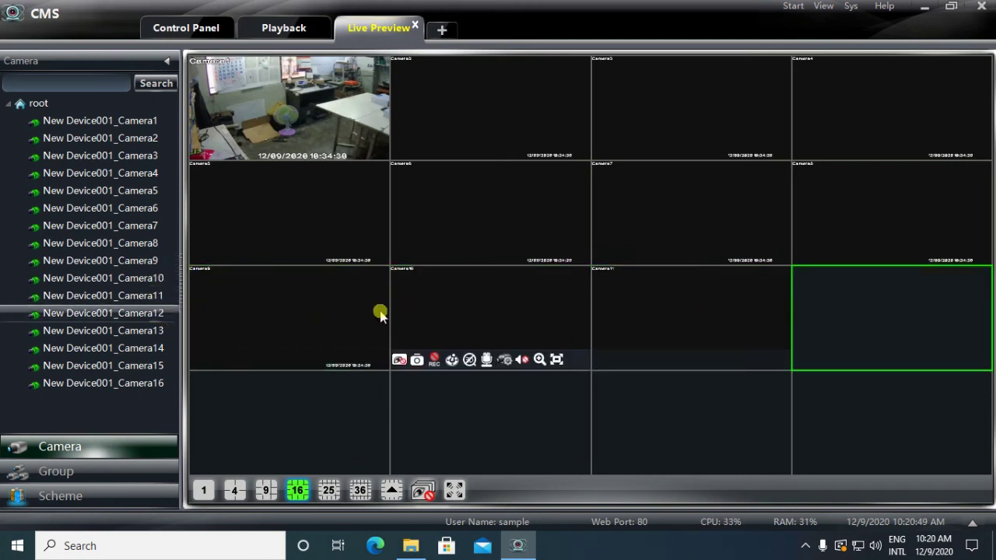
left_click_drag(154, 331, 216, 405)
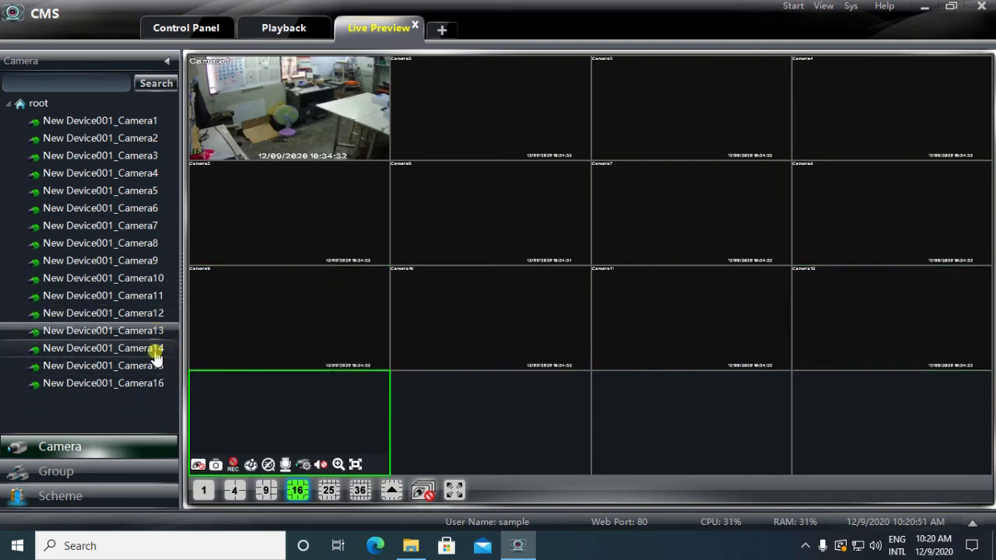
left_click_drag(156, 351, 677, 439)
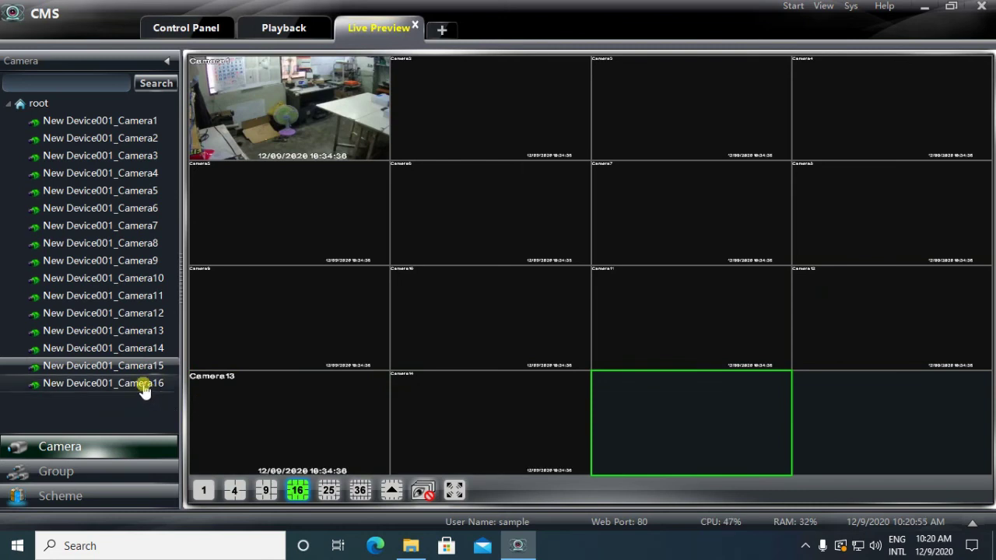
left_click_drag(145, 383, 843, 416)
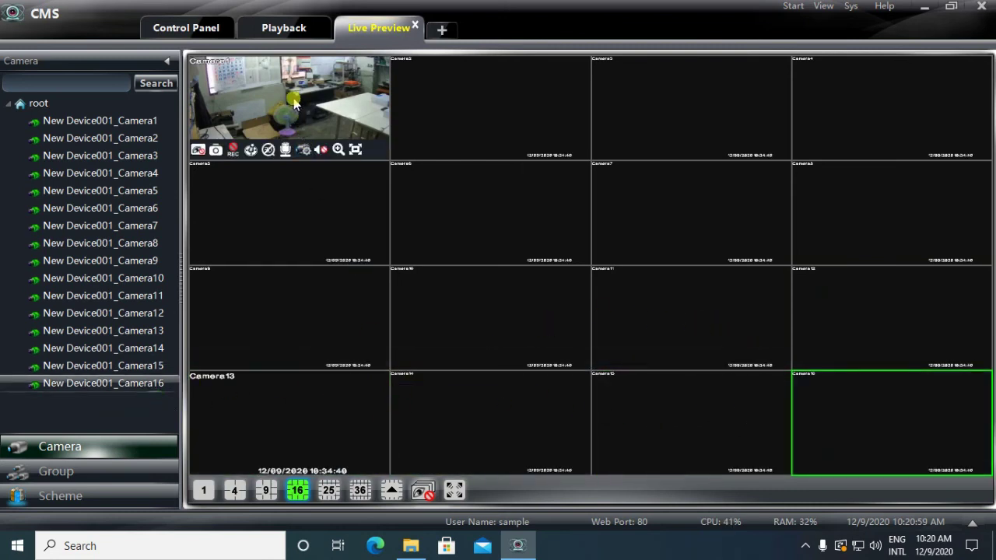
double_click(263, 102)
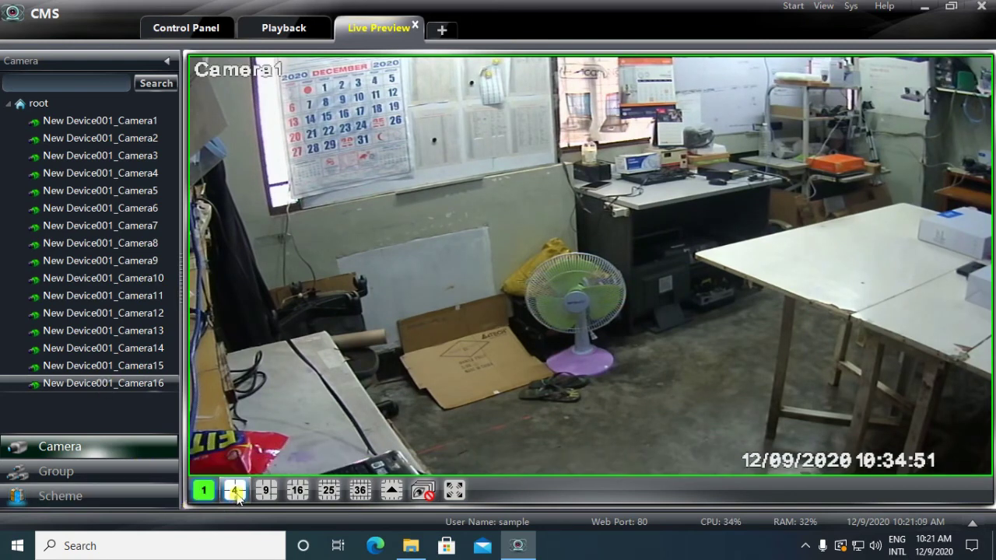
left_click(236, 492)
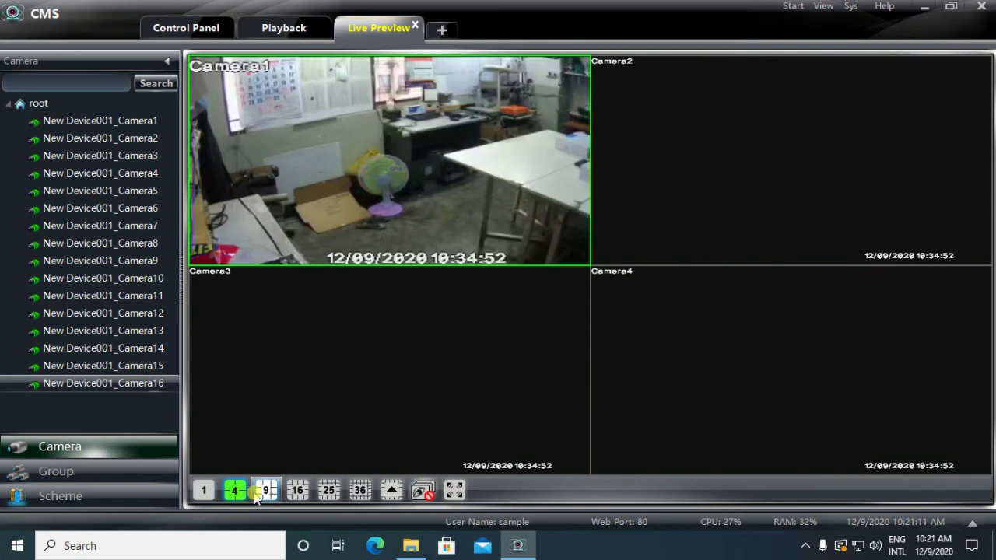
left_click(266, 494)
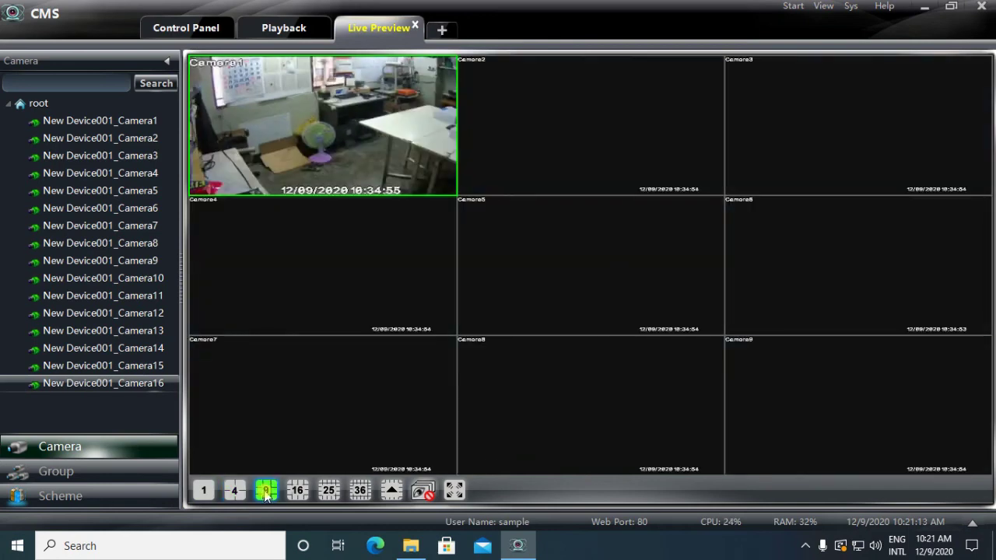
left_click(294, 492)
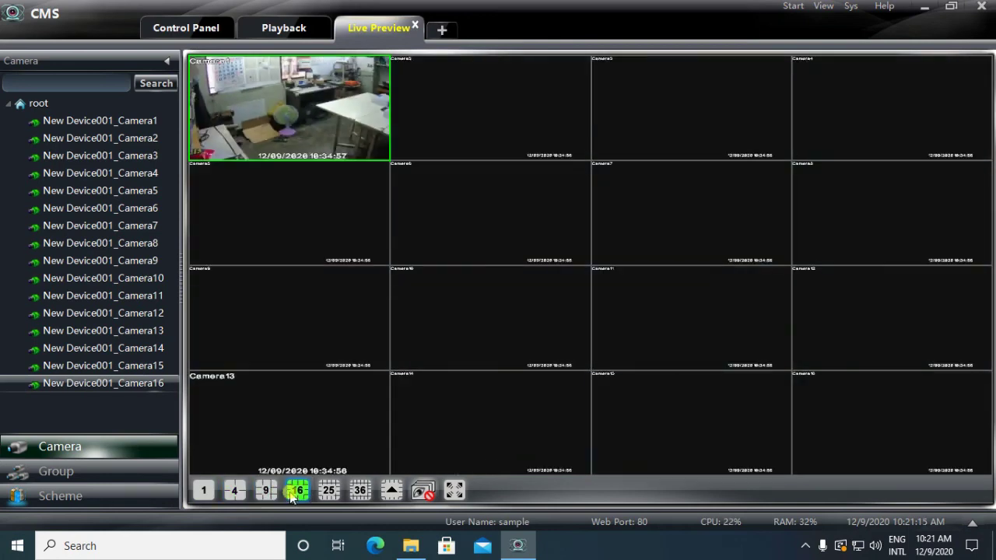
left_click(329, 493)
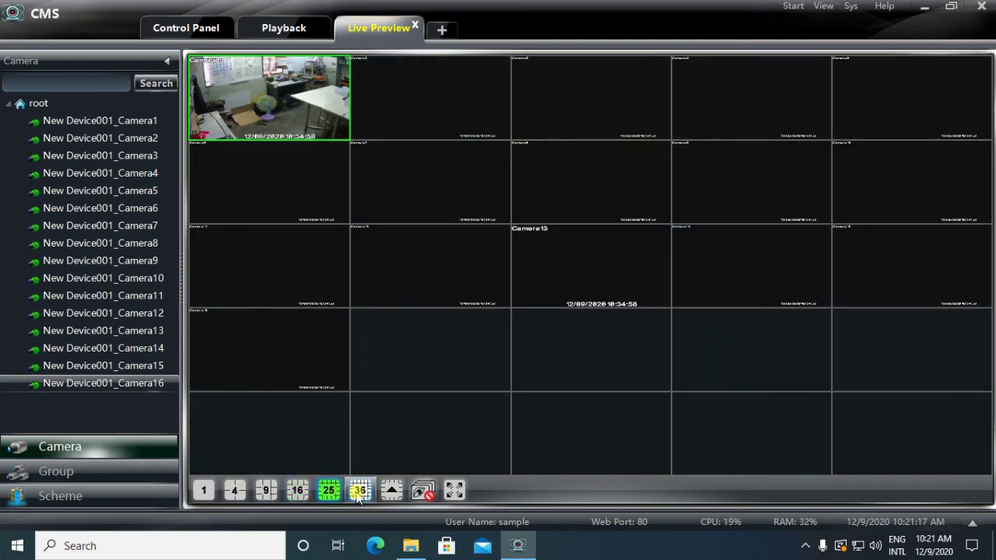
left_click(360, 493)
left_click(330, 492)
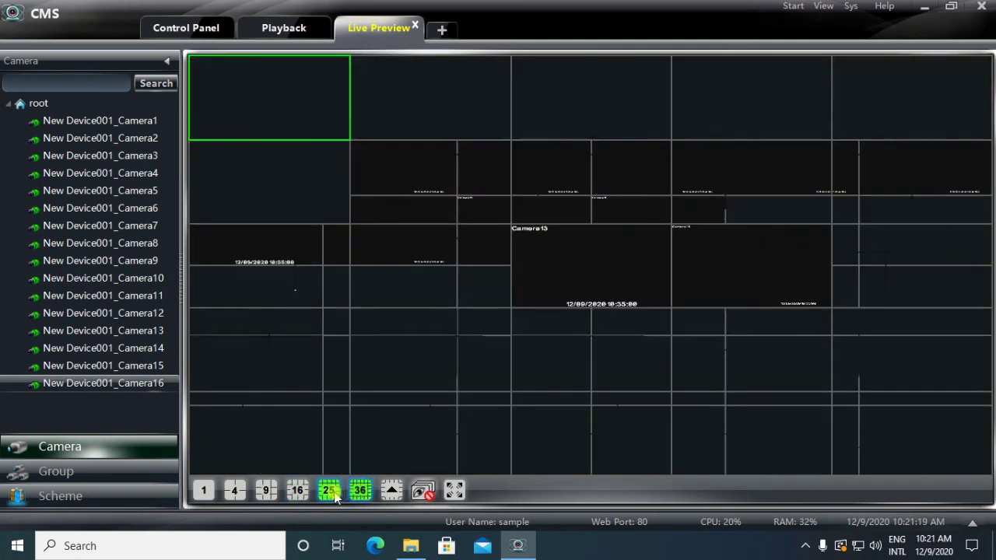
left_click(297, 491)
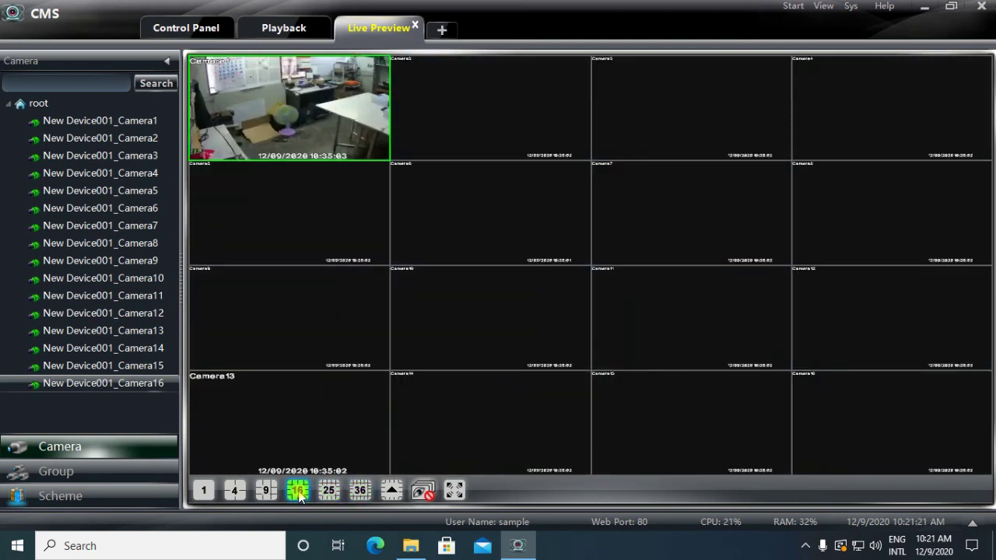
Step: Open the Playback page and switch its list to Group view and back to Camera view
left_click(279, 35)
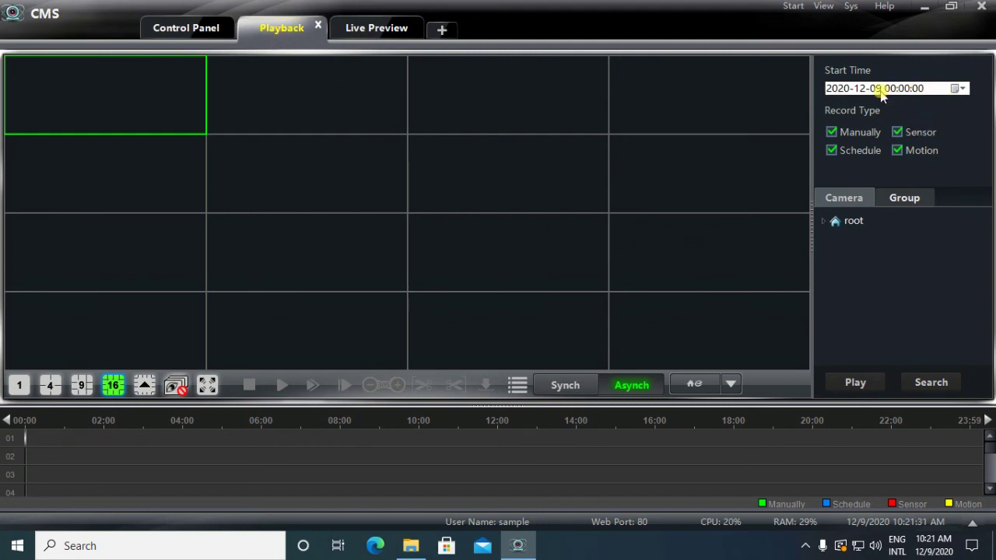
left_click(896, 199)
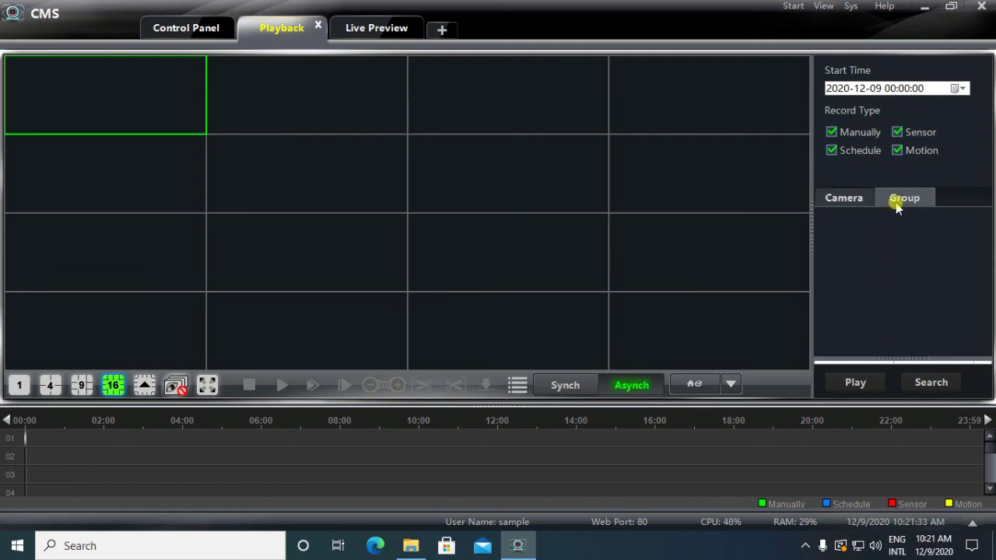
left_click(860, 200)
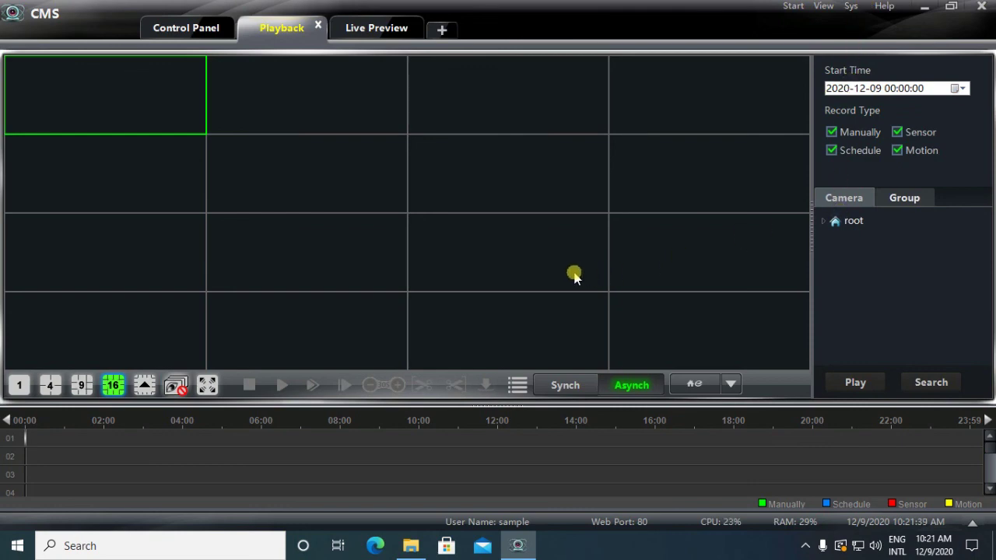
Step: Return to Live Preview, revisit Playback, and show the Control Panel device list with New Device001
left_click(351, 28)
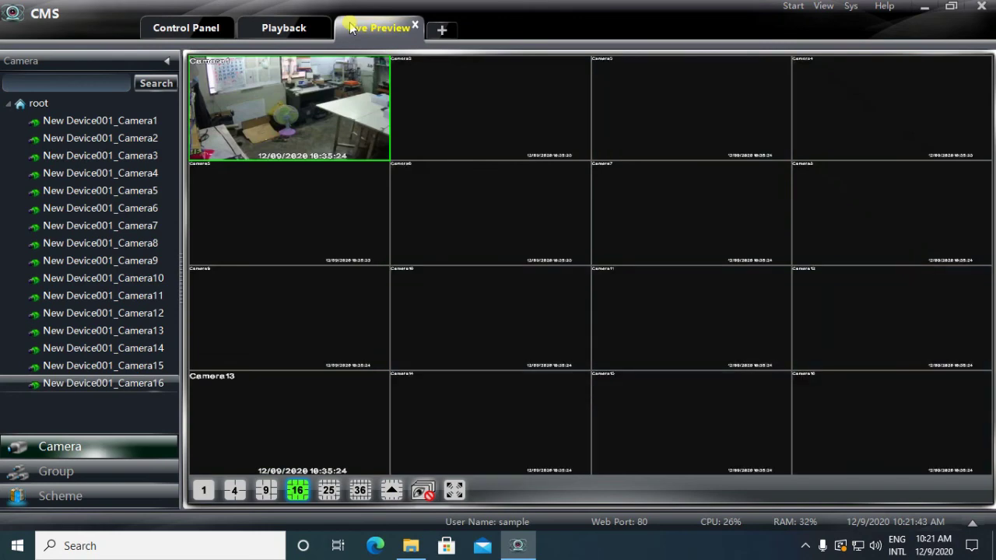
left_click(294, 29)
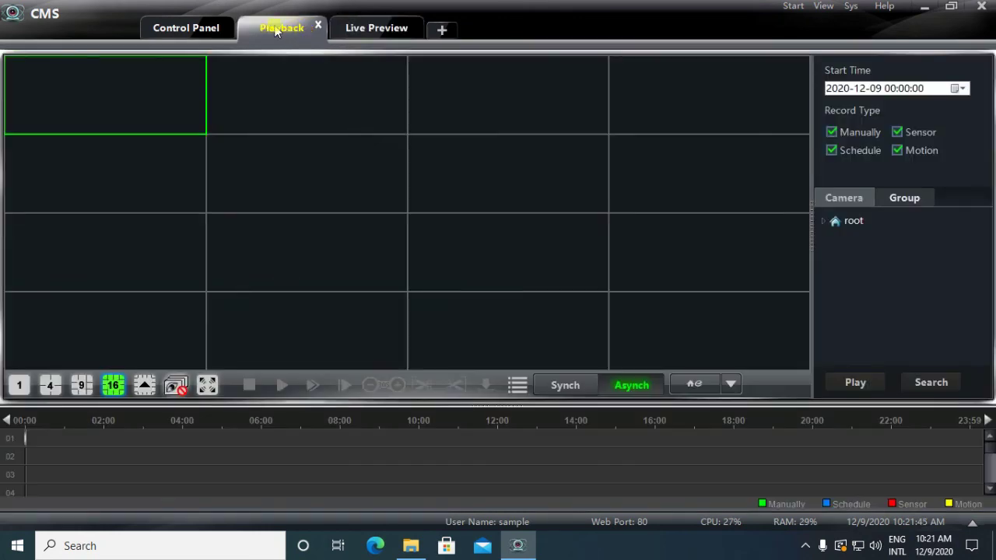
left_click(198, 28)
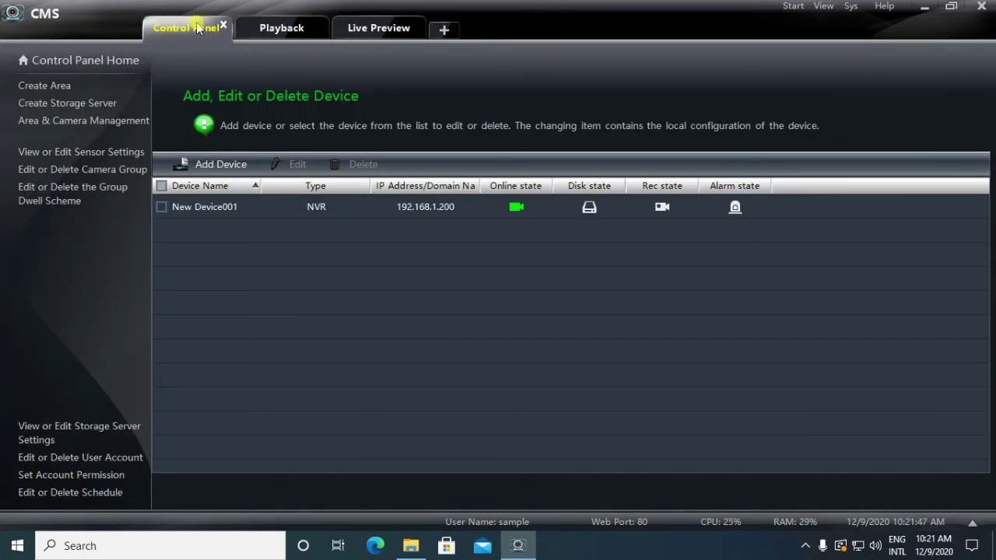